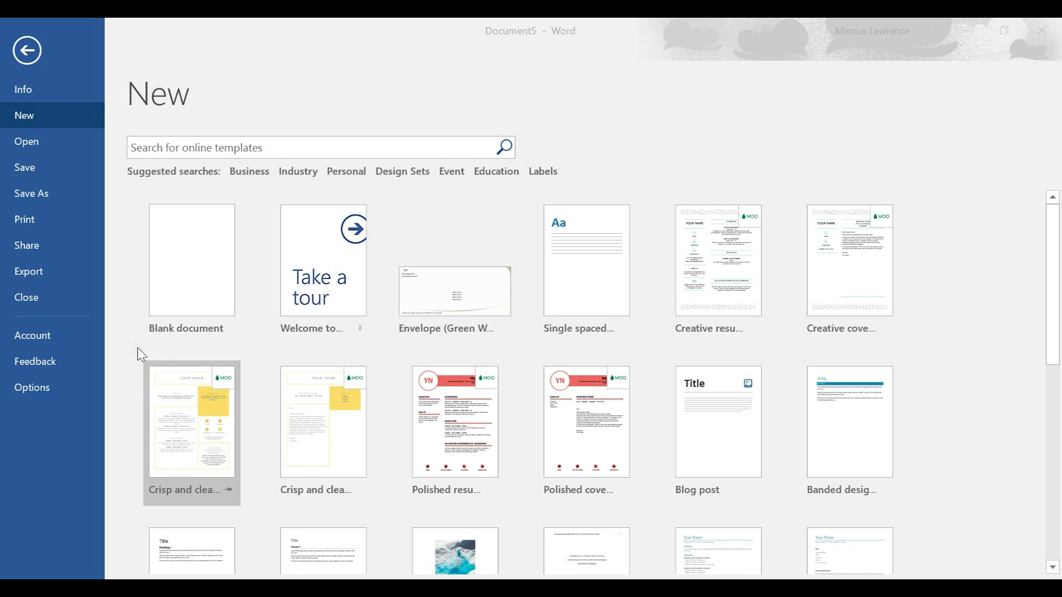
- Create a new blank document (Document6) and show its Mailings ribbon
click(186, 285)
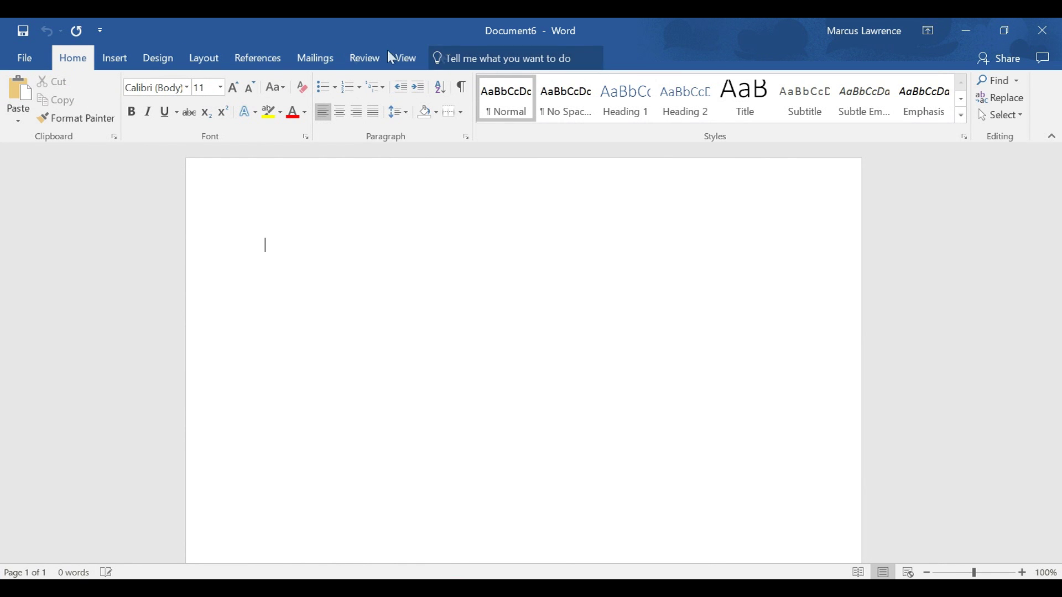
click(313, 59)
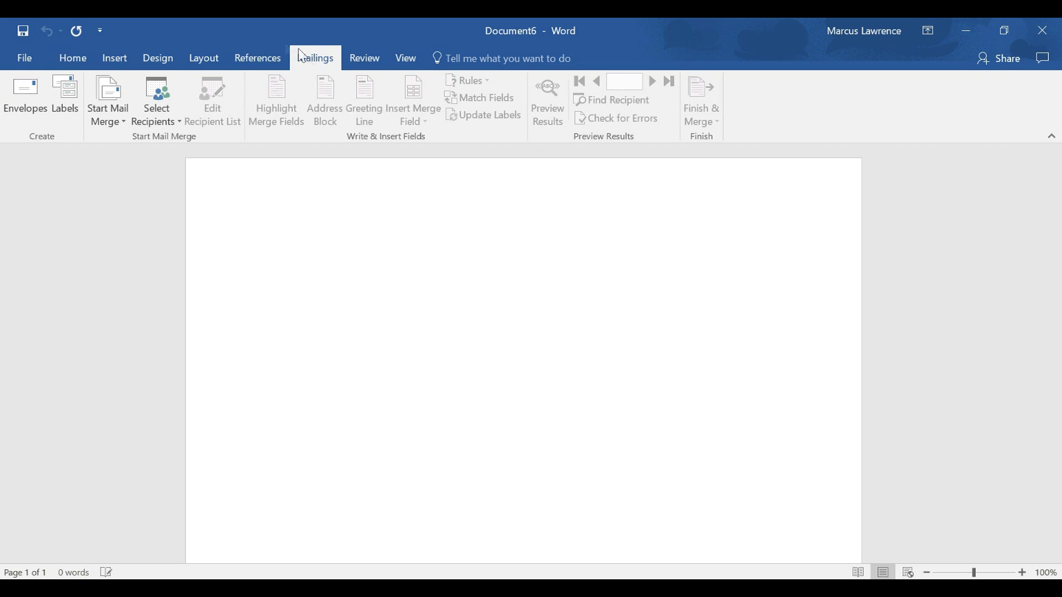
- Open Envelopes and enter the recipient family's name, street, and city/state/ZIP as the delivery address
click(34, 99)
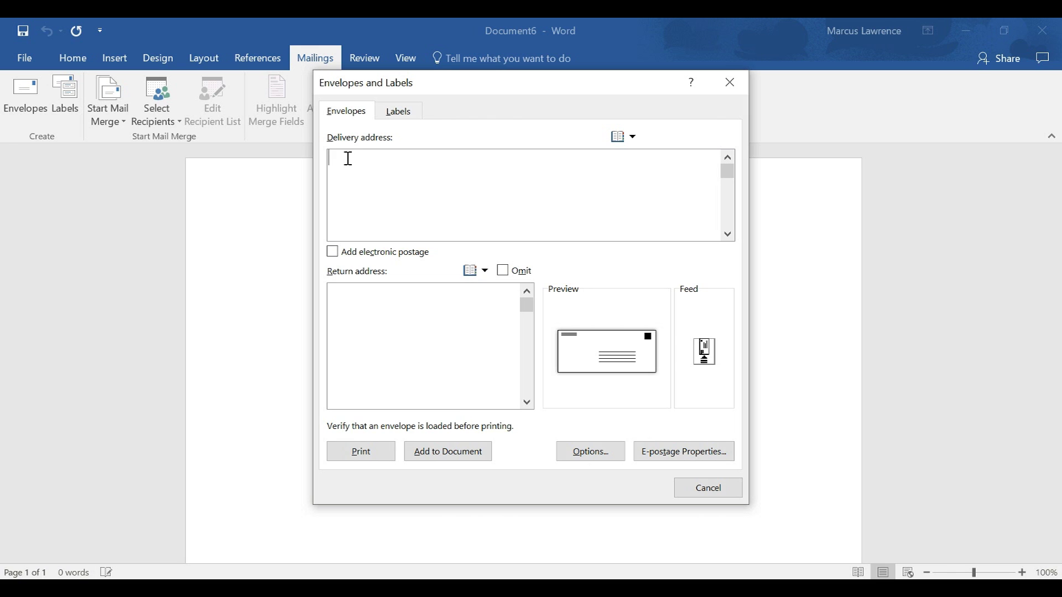
text(The Lawrence Family)
key(Return)
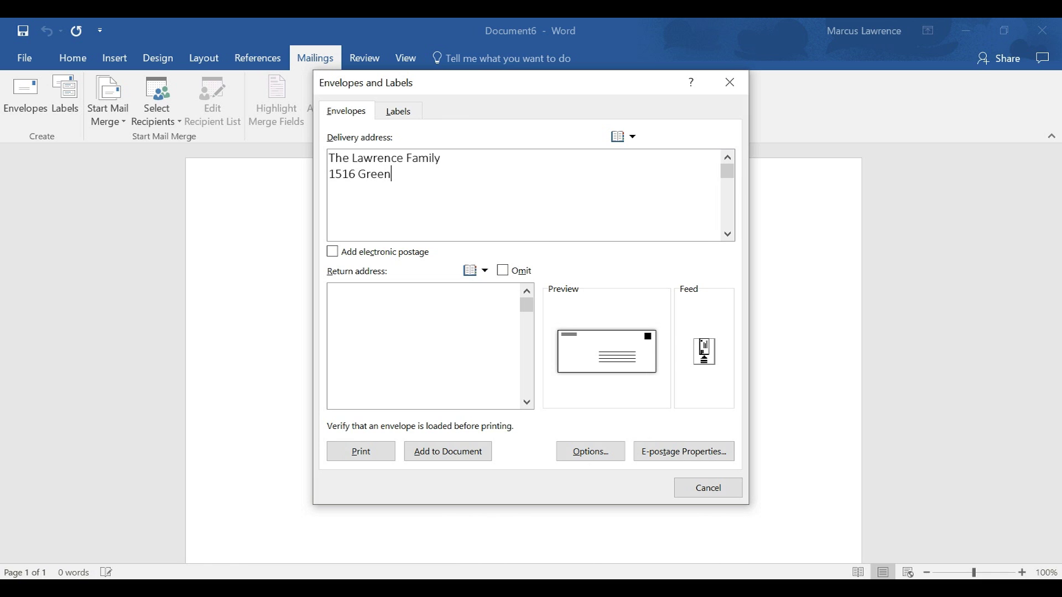
key(Return)
text(Greenville \)
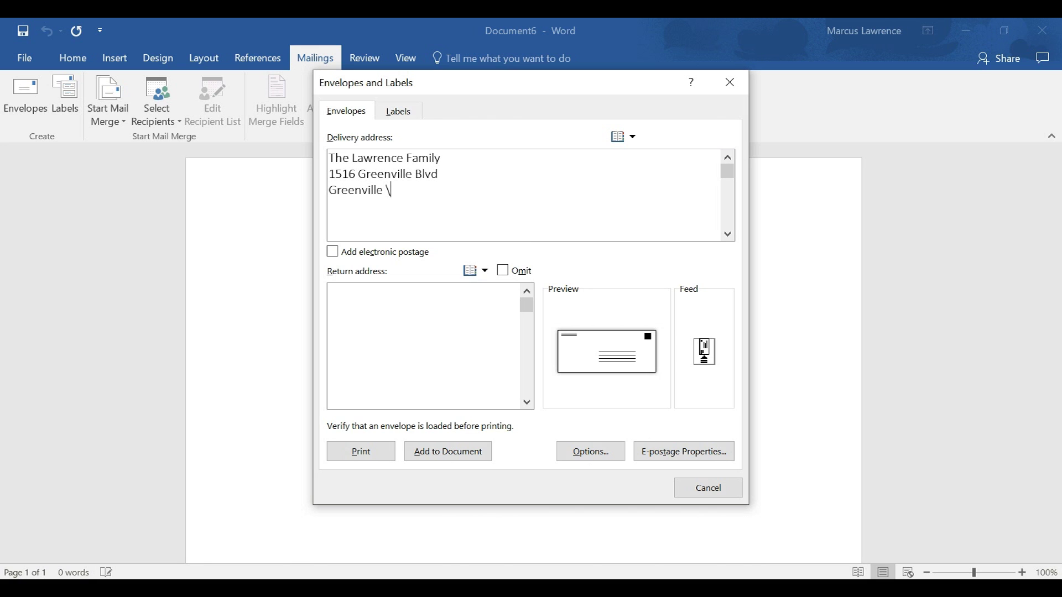
key(BackSpace)
key(BackSpace)
text(, Nc)
key(BackSpace)
key(BackSpace)
text(C 27858)
- Type the sender's street, suite and city/state/ZIP lines into the Return address box
click(387, 295)
text(123 Main Street)
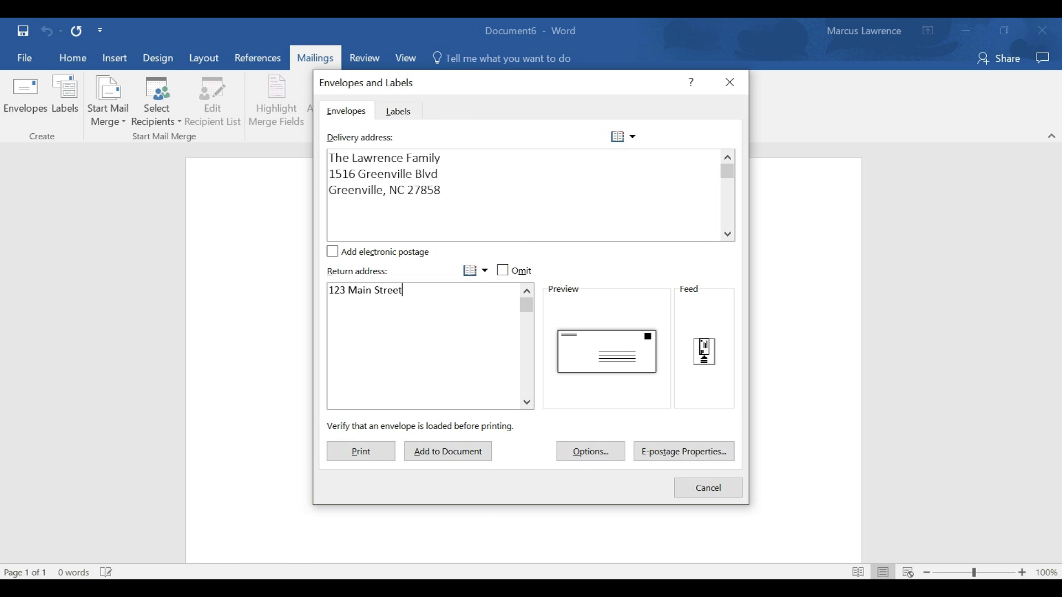
key(Return)
text(Suite 32)
key(Return)
text(Greenville, NC 27858)
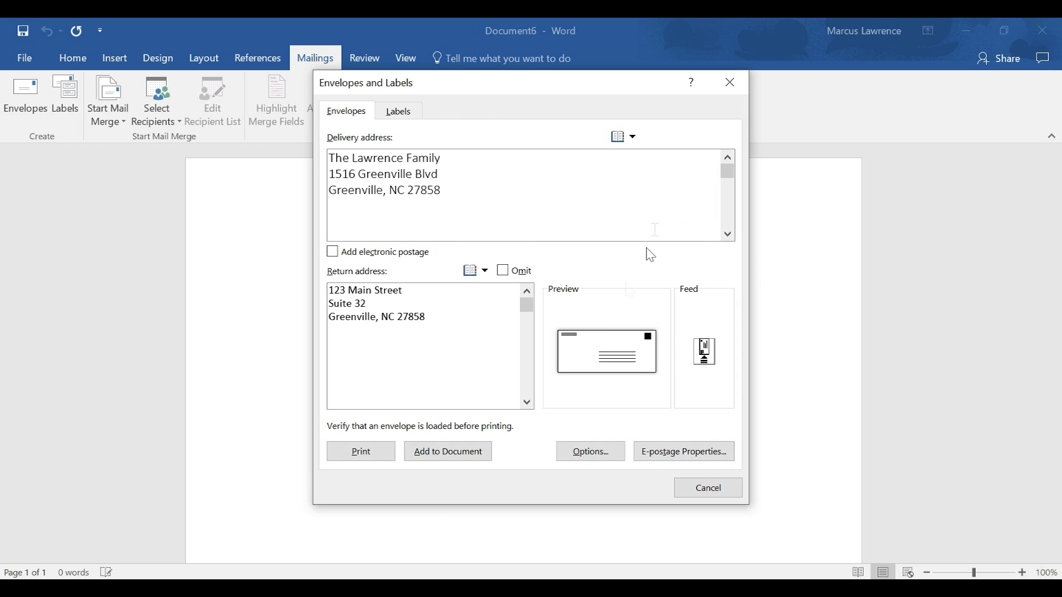
- Add the envelope to Document6 without saving the return address as the default
click(453, 458)
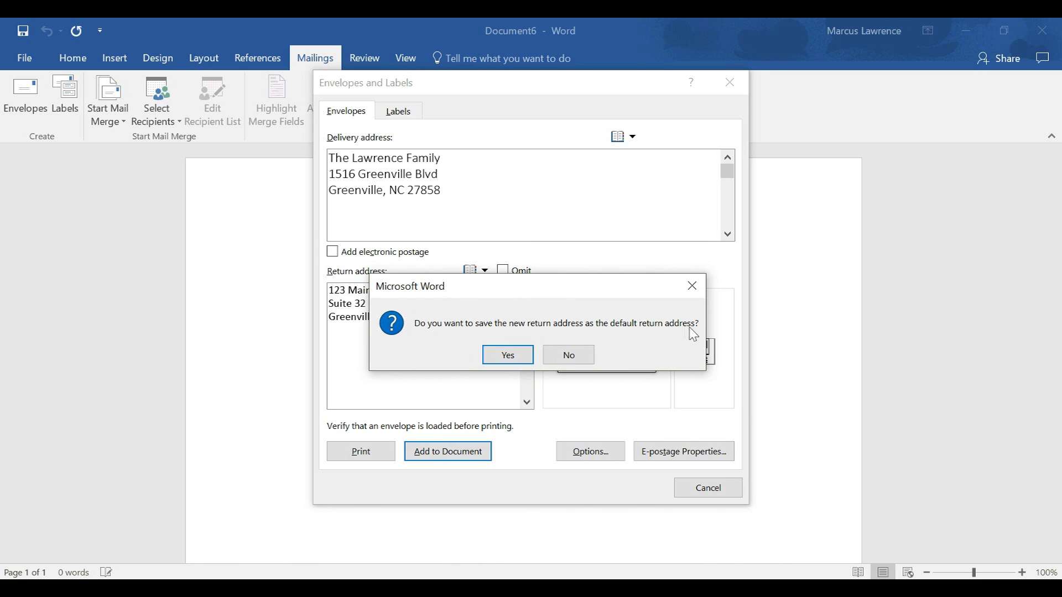
click(568, 355)
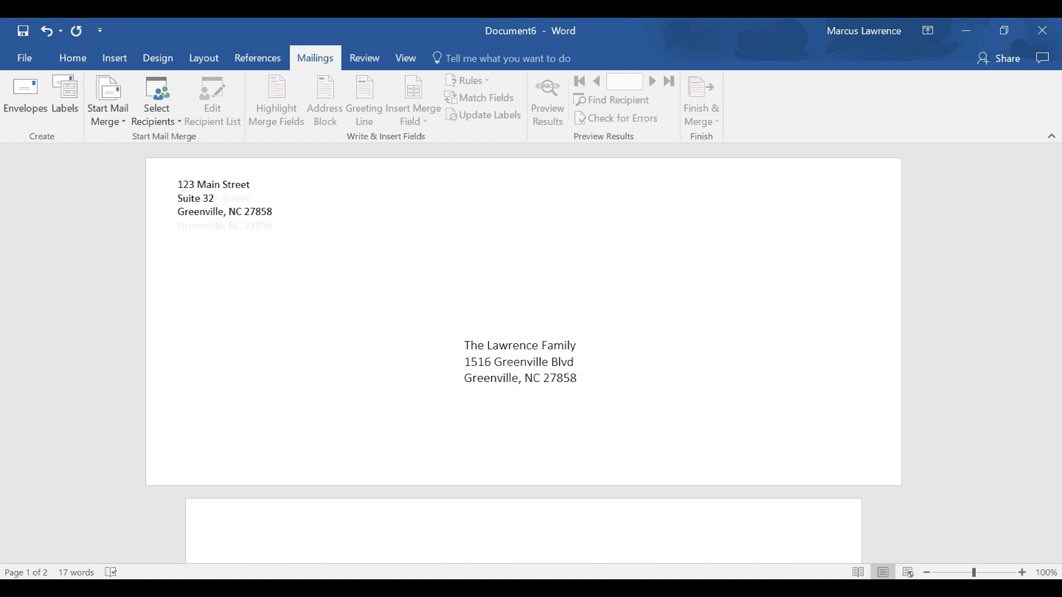
- Insert the Publication1 logo above the return address and shrink it to about 0.36" by 1.46"
key(Return)
click(176, 184)
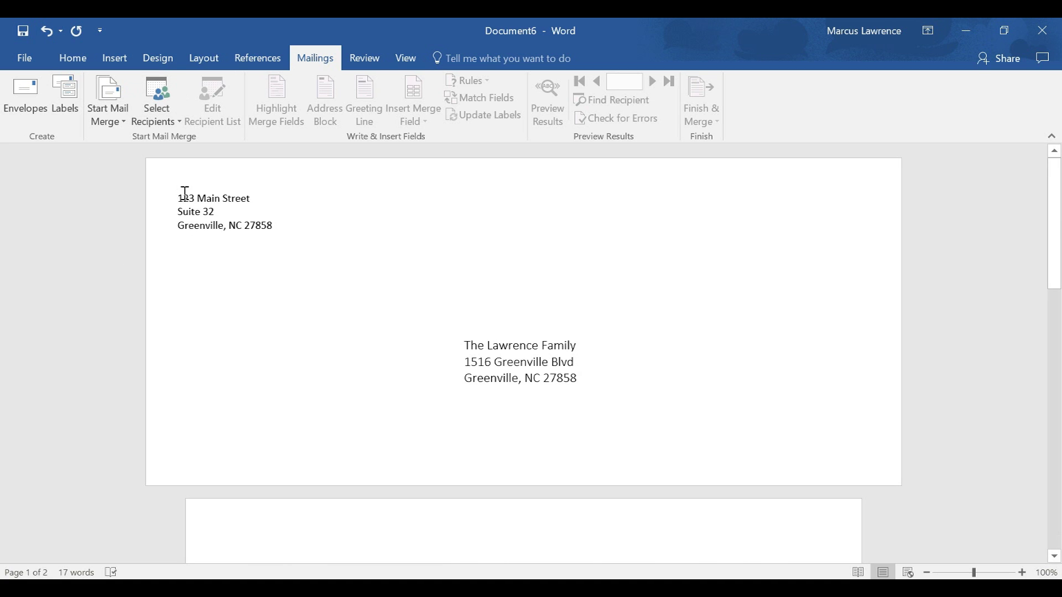
click(108, 58)
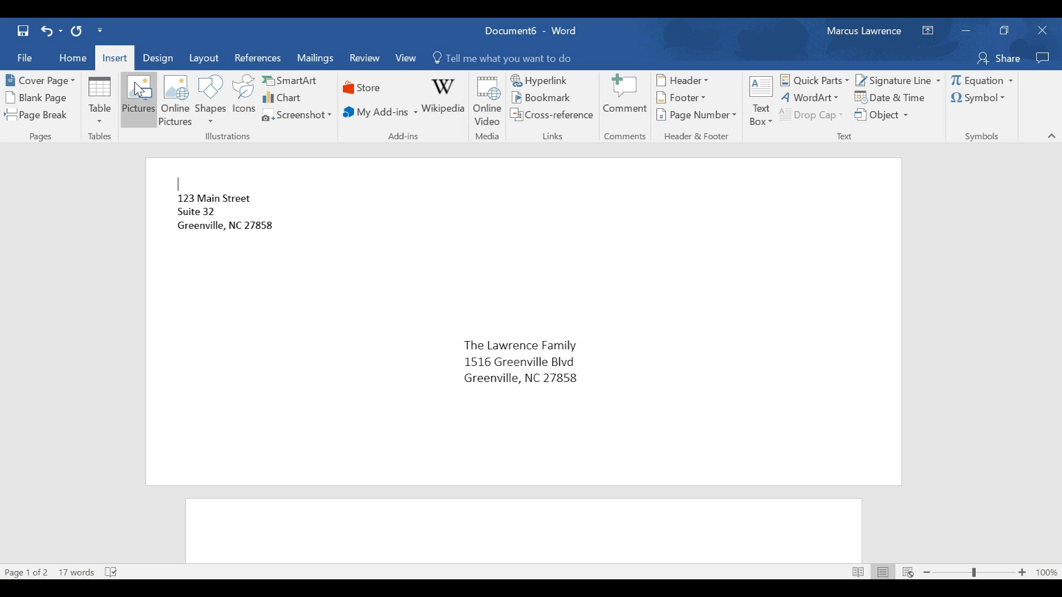
click(139, 90)
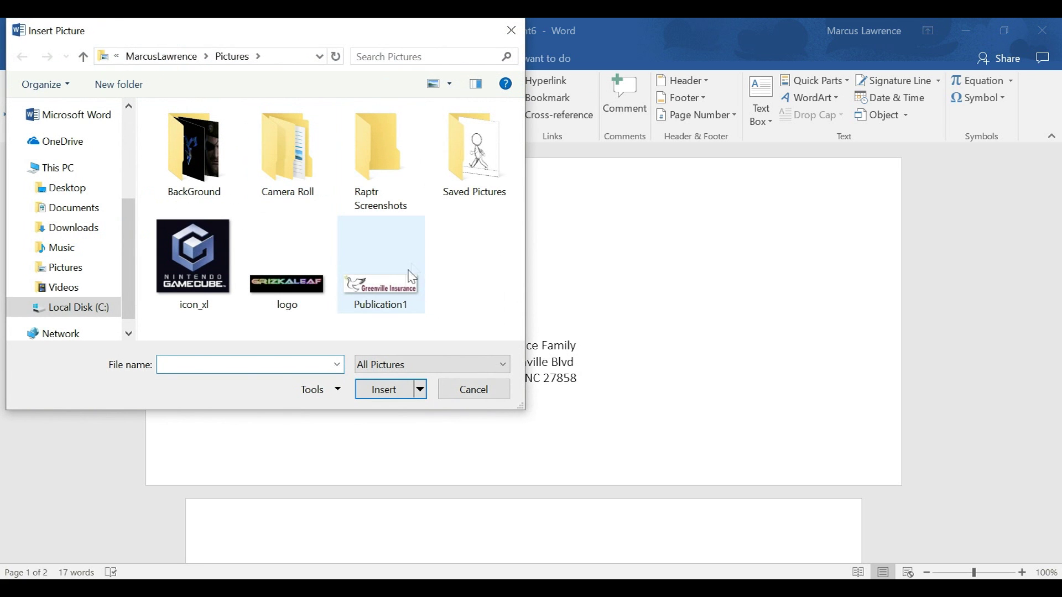
click(400, 297)
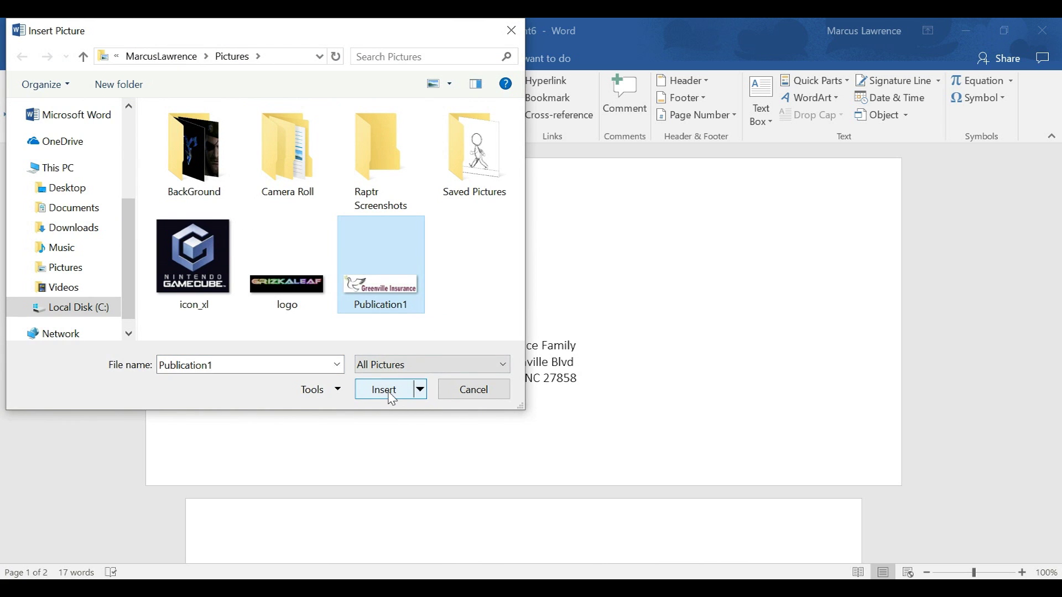
click(385, 390)
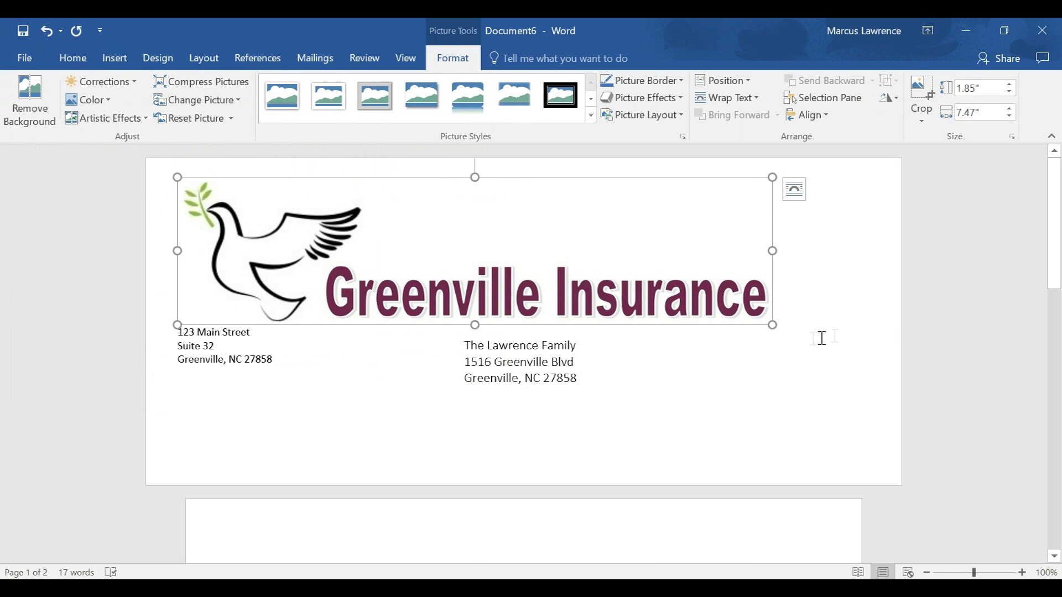
drag(768, 325, 174, 208)
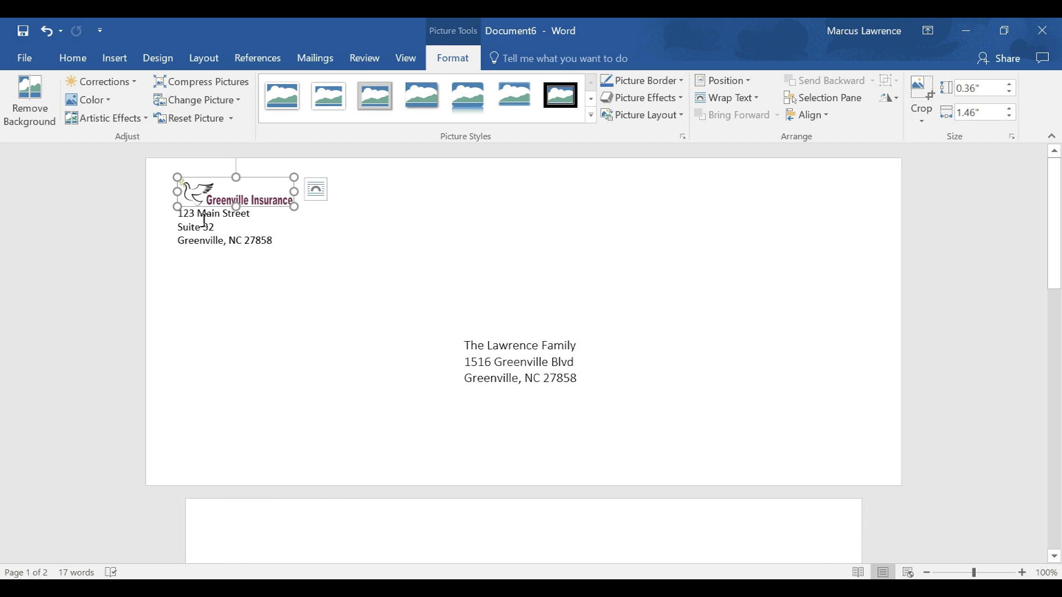
- Indent each of the three return-address lines with a tab
click(182, 216)
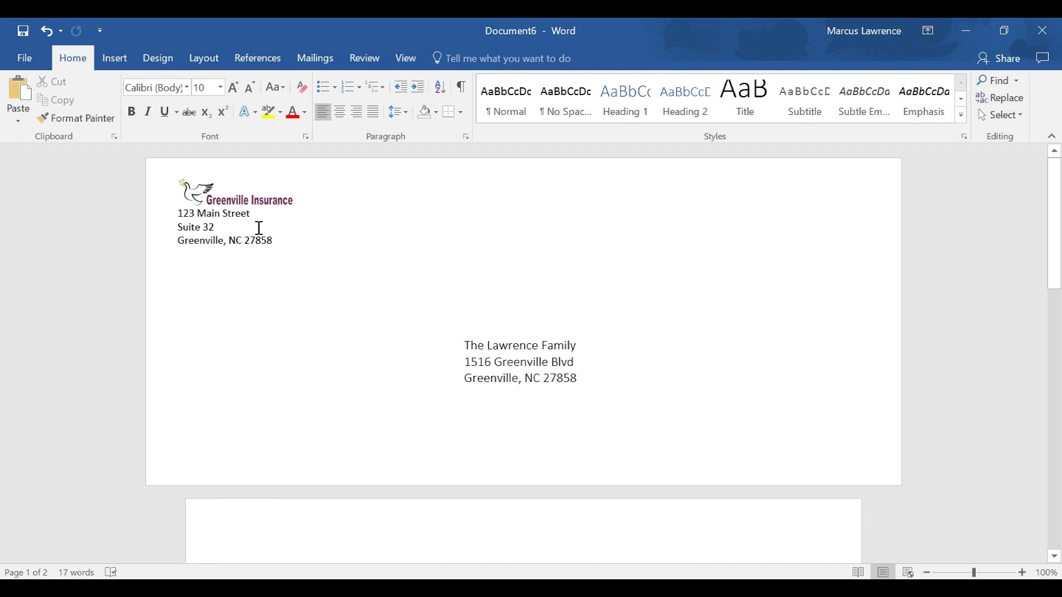
key(Tab)
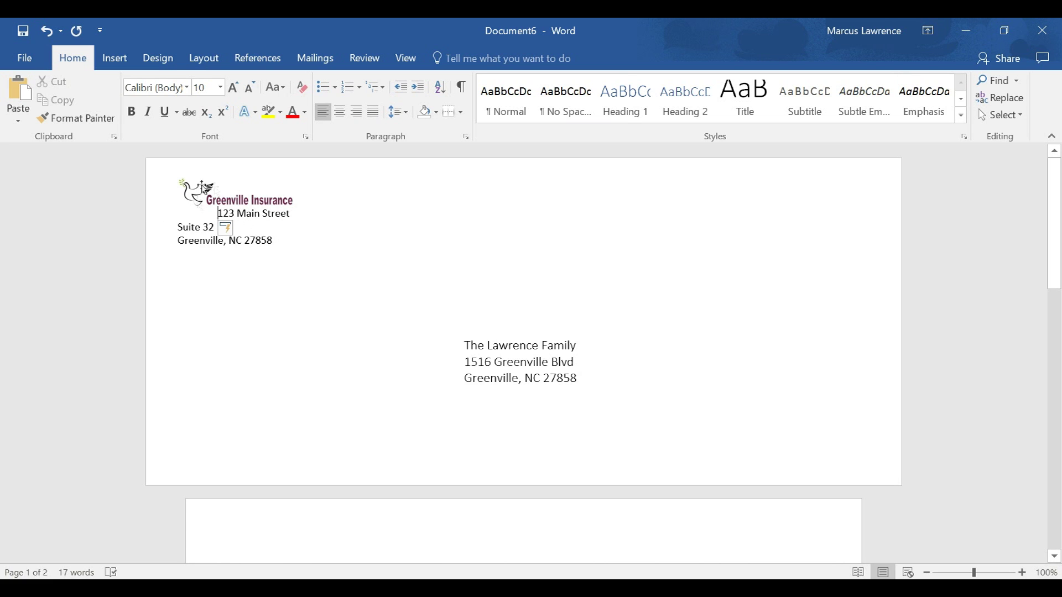
click(175, 232)
key(Tab)
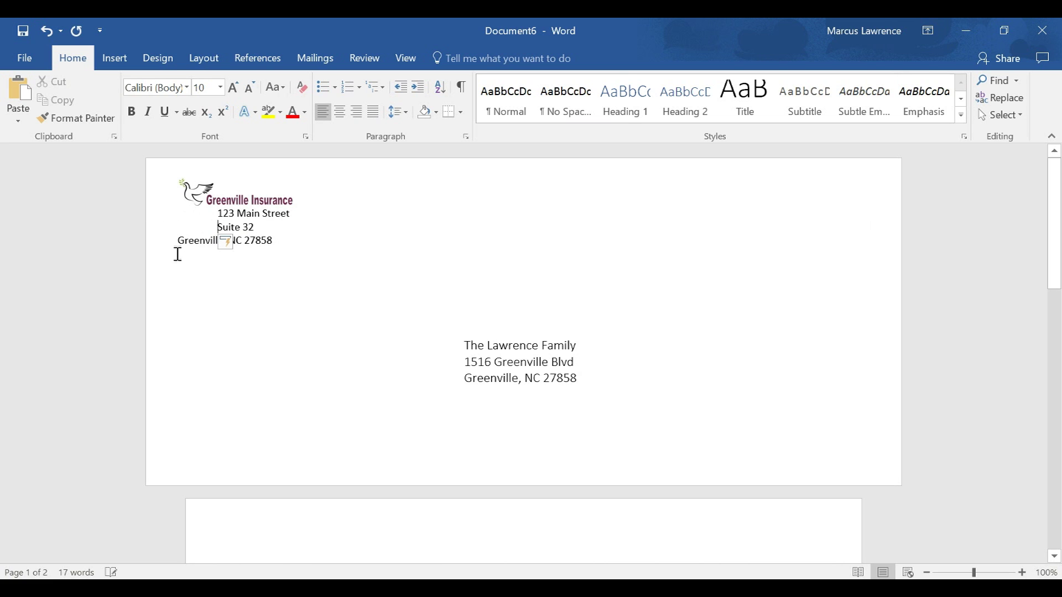
click(177, 239)
key(Tab)
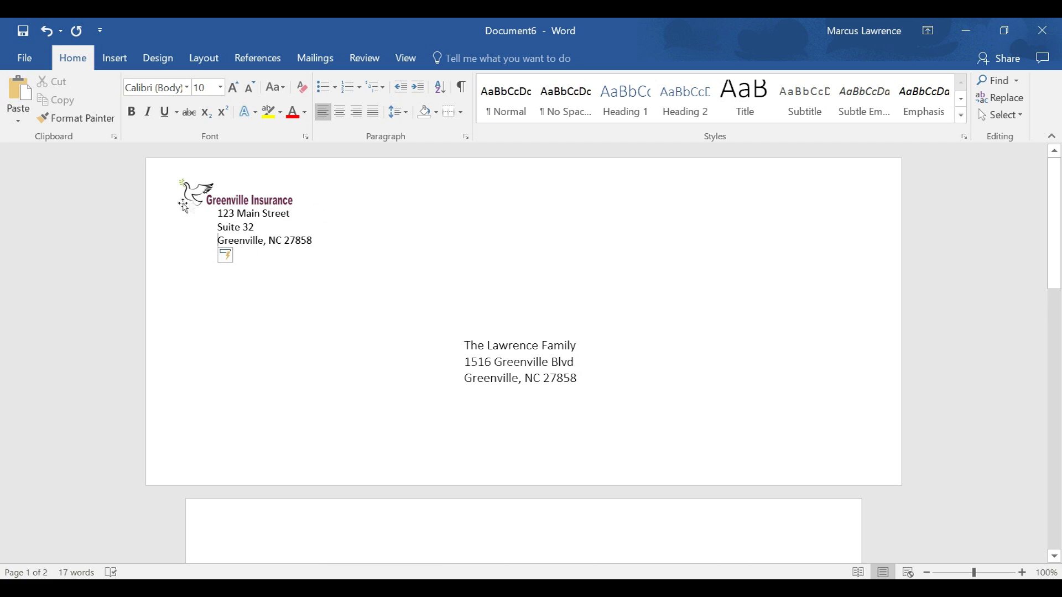
- Set the delivery address text in Arial
click(238, 203)
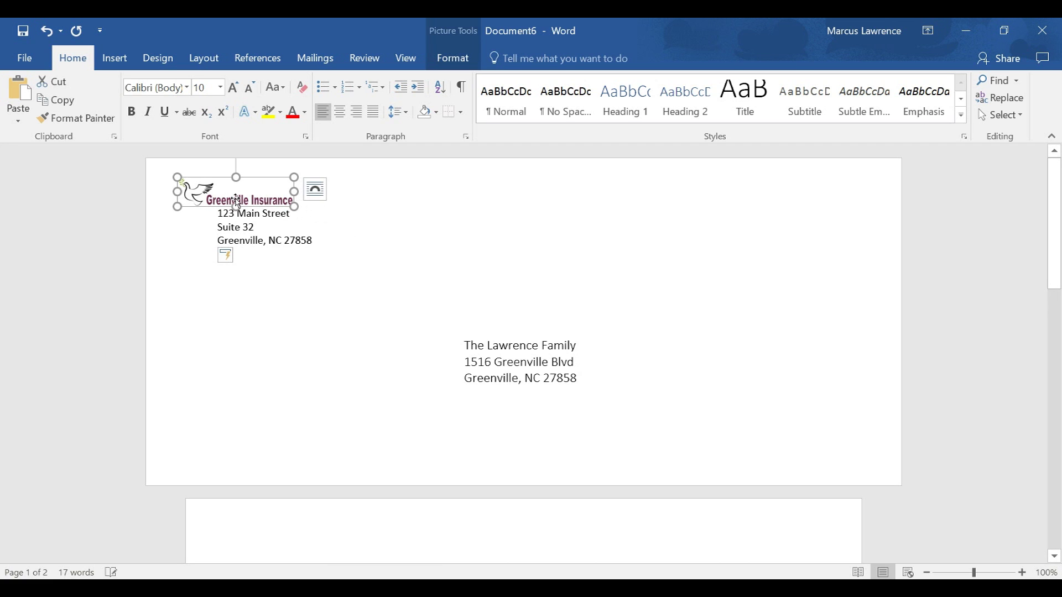
click(462, 314)
drag(565, 379, 475, 354)
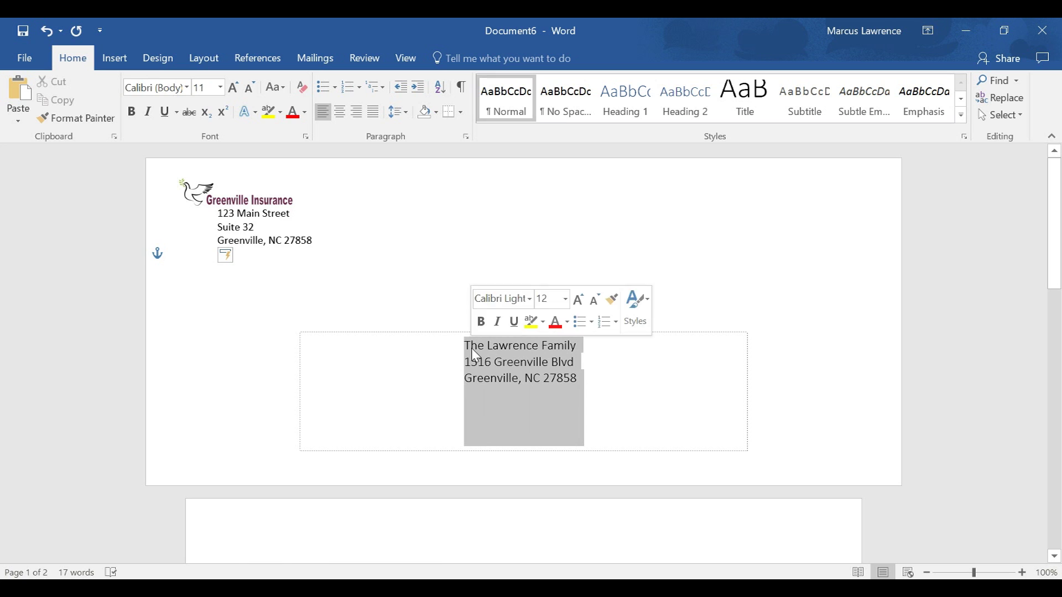
click(186, 88)
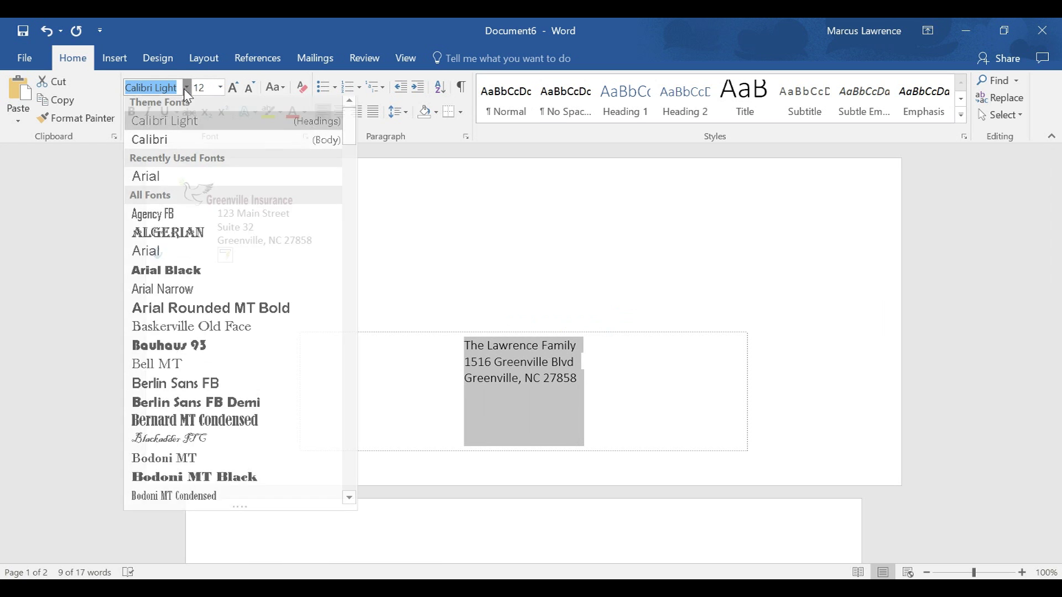
click(161, 180)
- Apply Arial to the three return-address lines as well
drag(318, 236, 214, 210)
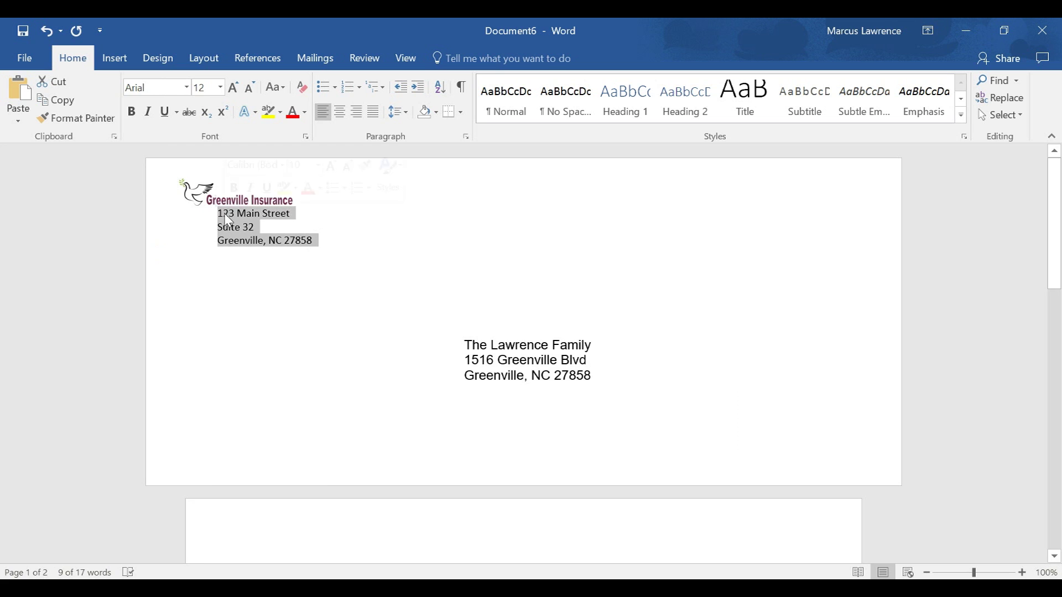
click(188, 89)
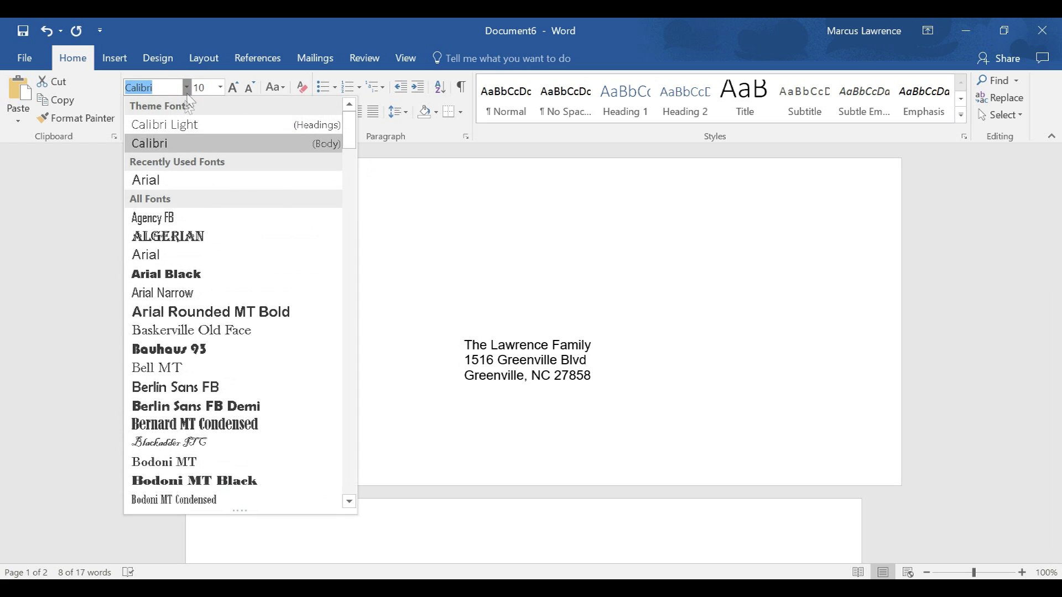
click(151, 176)
click(422, 217)
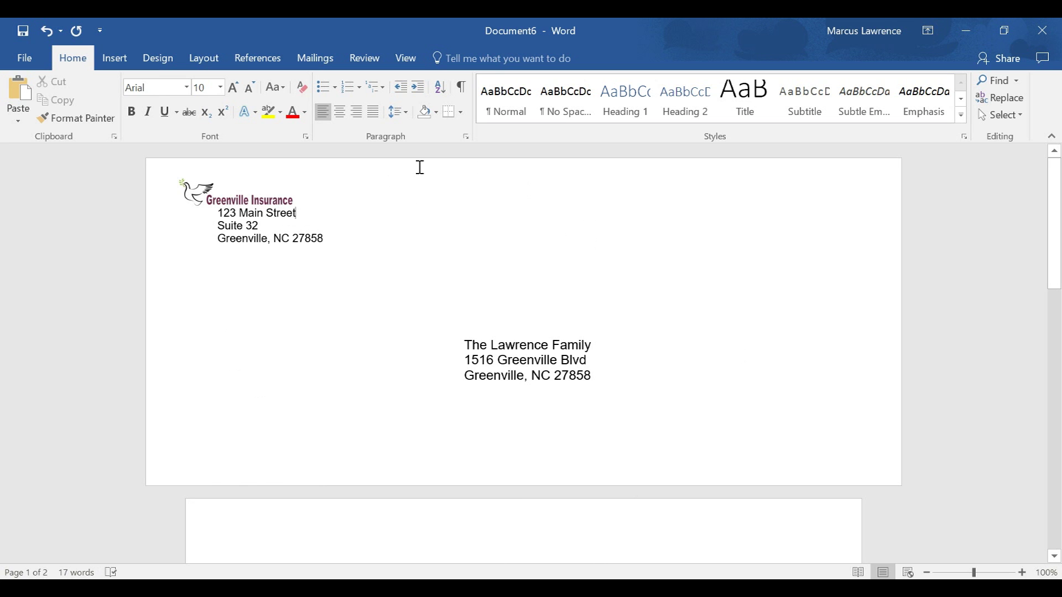
click(27, 58)
click(38, 221)
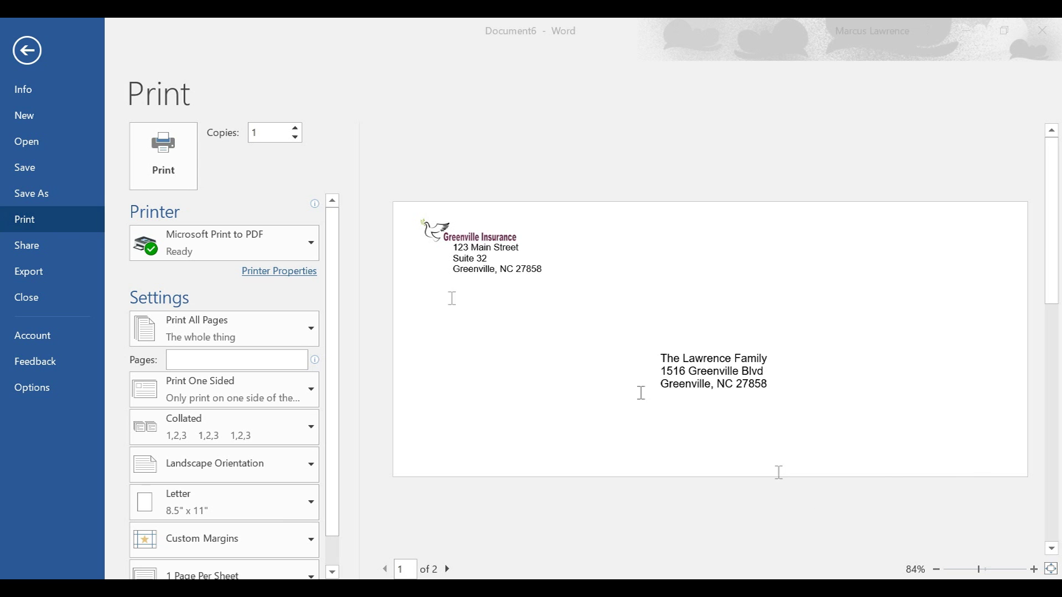
click(28, 51)
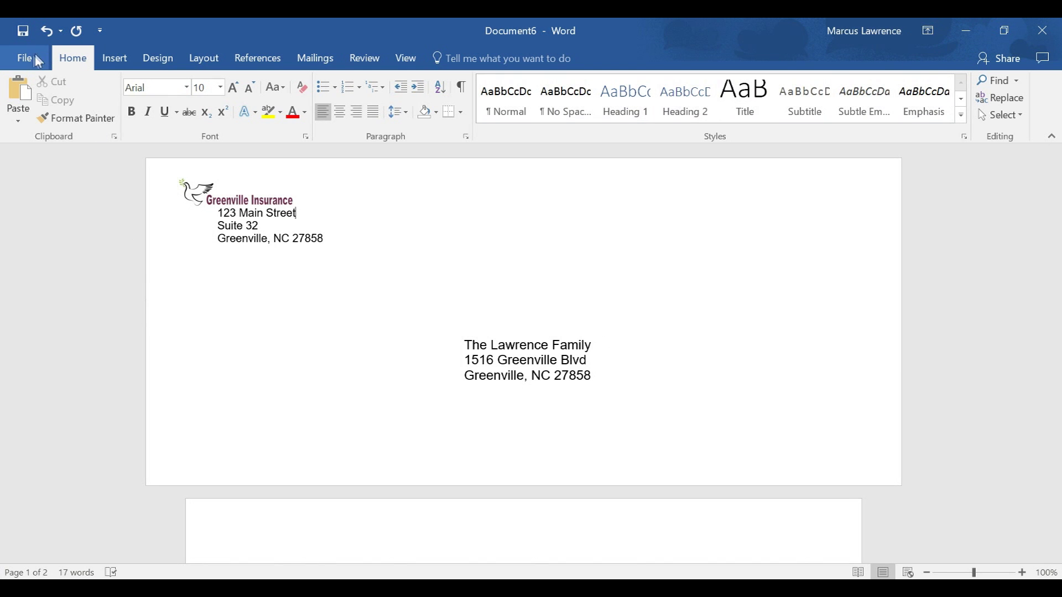
- Search File > New online templates for 'envelop' to list envelope designs
click(26, 55)
click(39, 118)
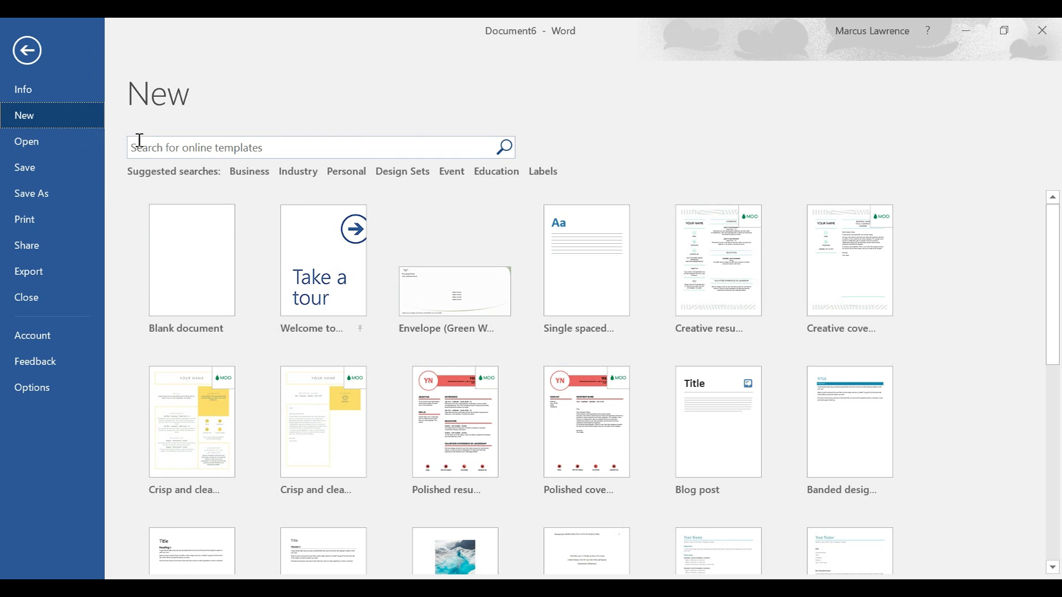
click(263, 145)
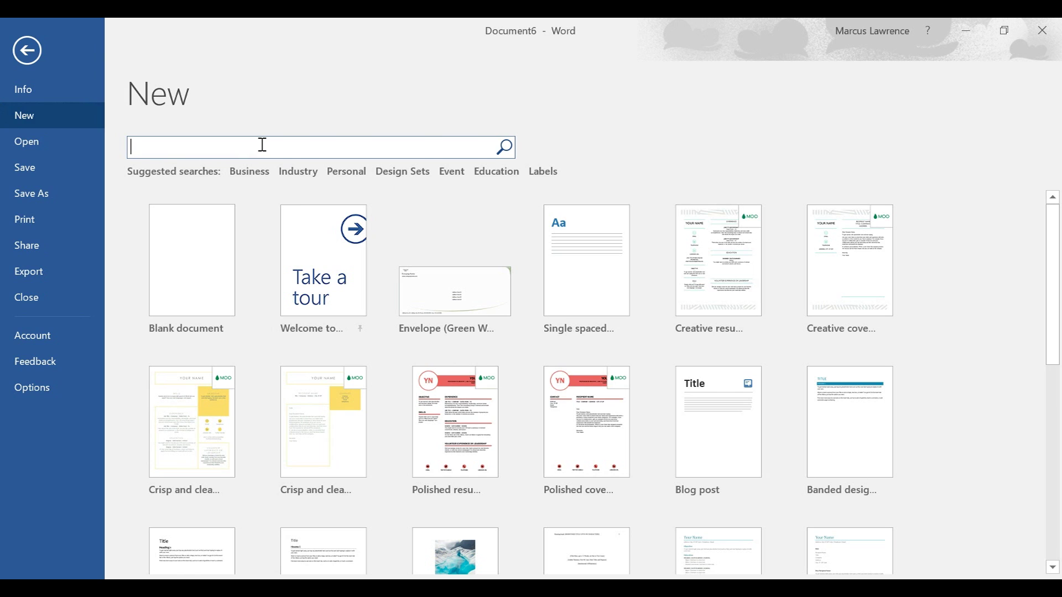
text(envelope)
key(Return)
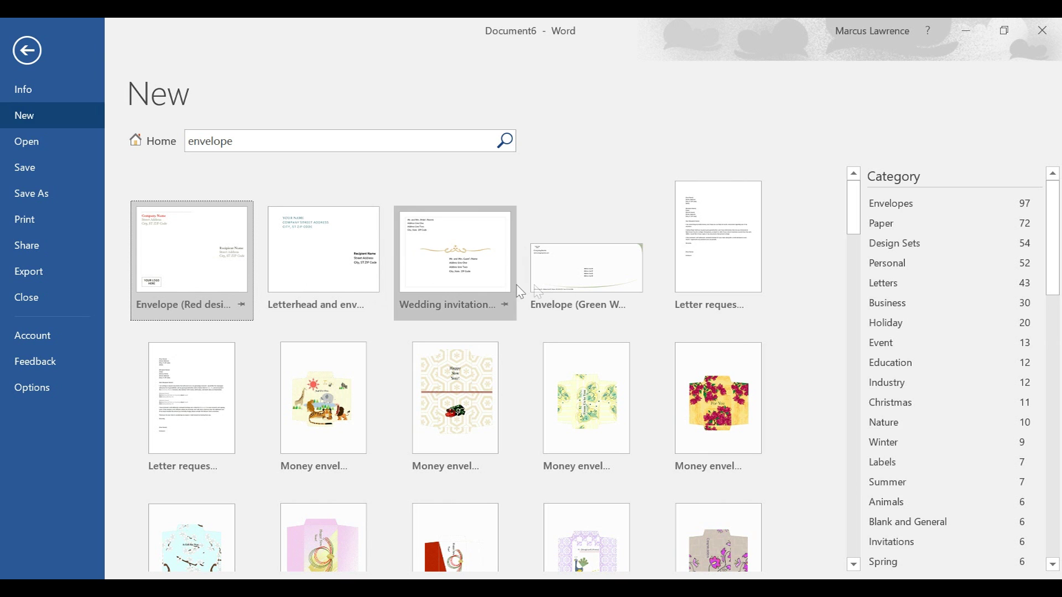
- Create Document7 from the Envelope (Green Wave design) template
click(583, 285)
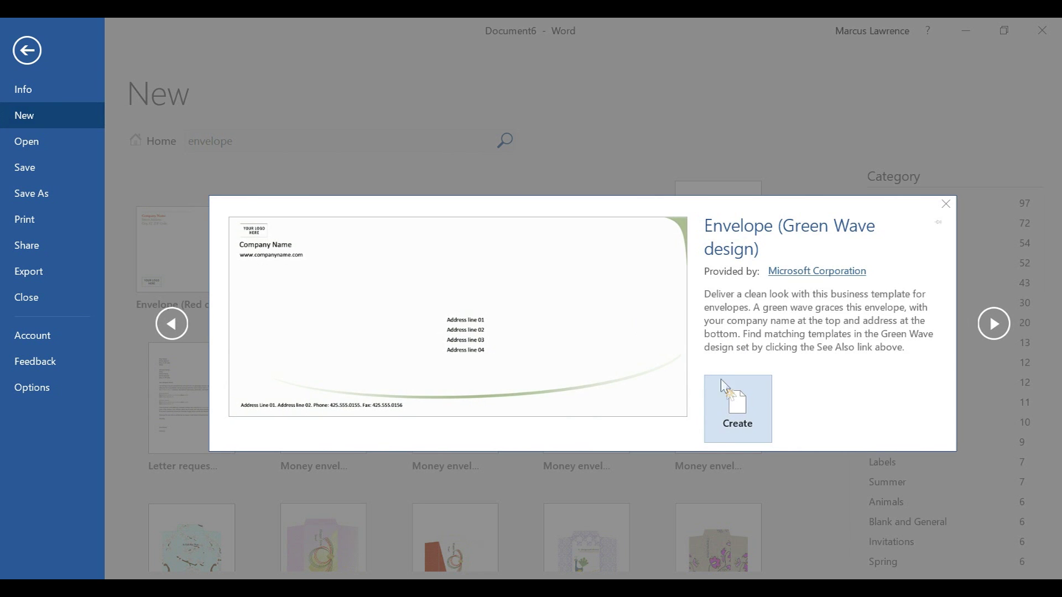
click(737, 406)
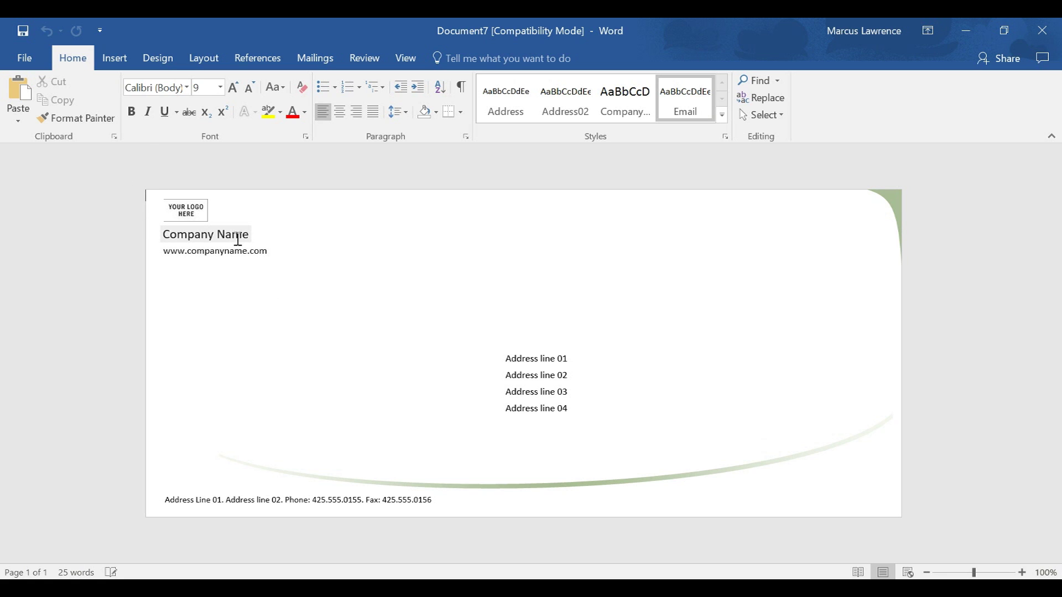
click(247, 238)
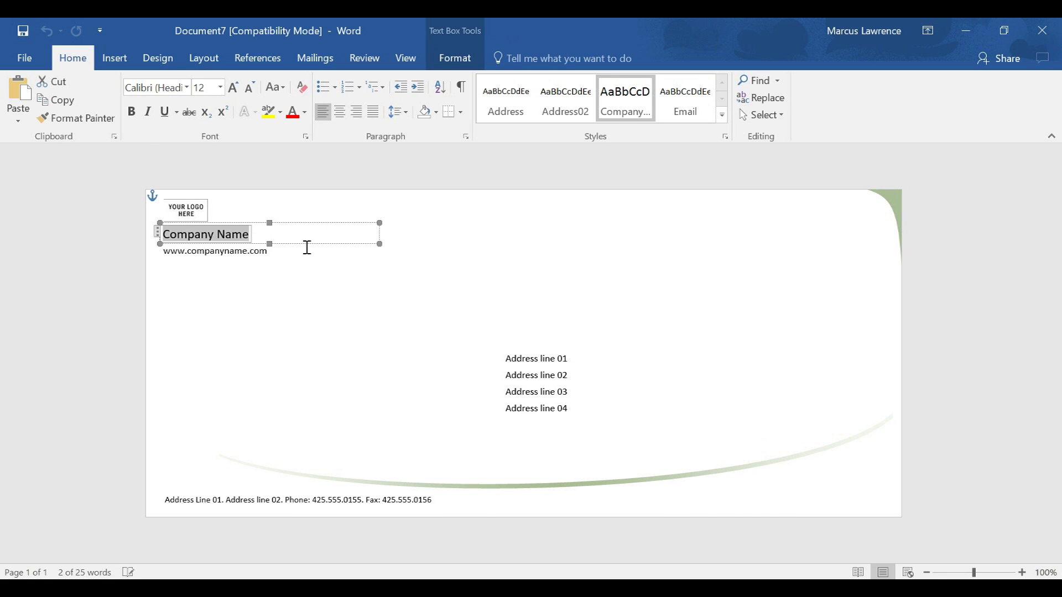
text(Gr)
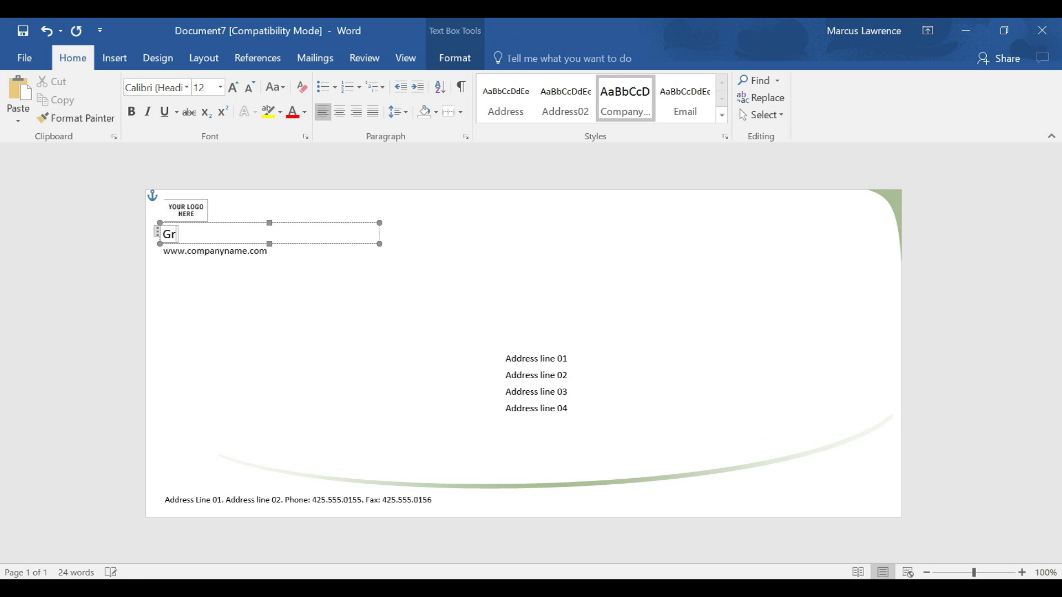
text(eenville Insura)
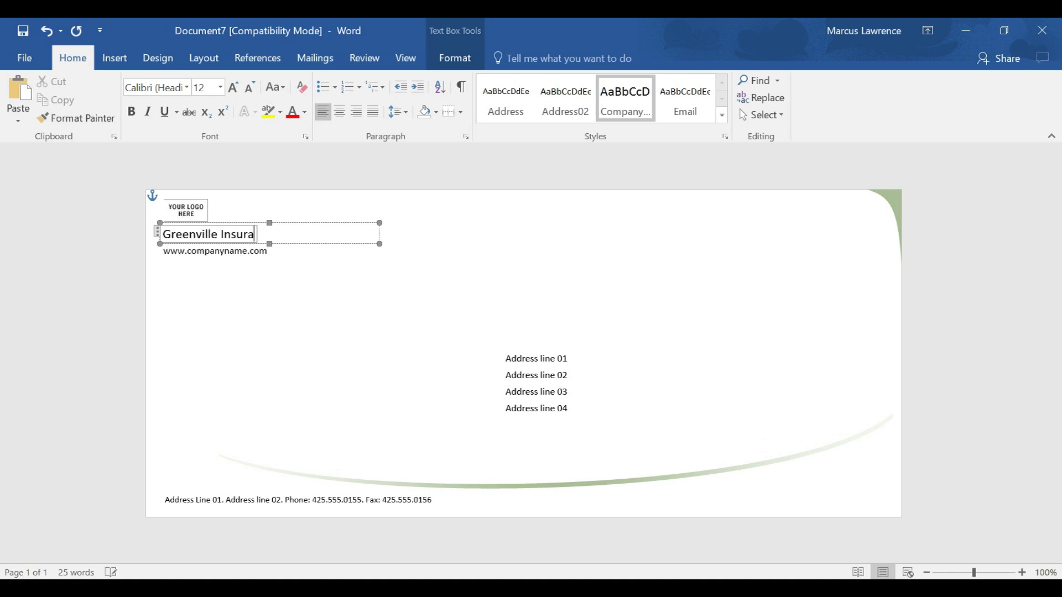
text(nce)
click(250, 257)
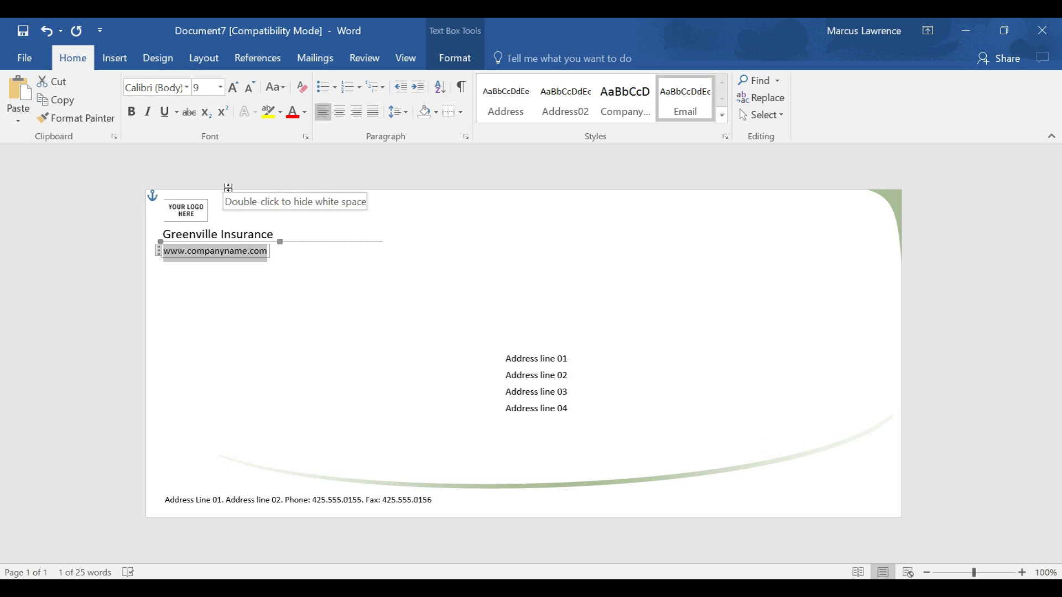
text(www)
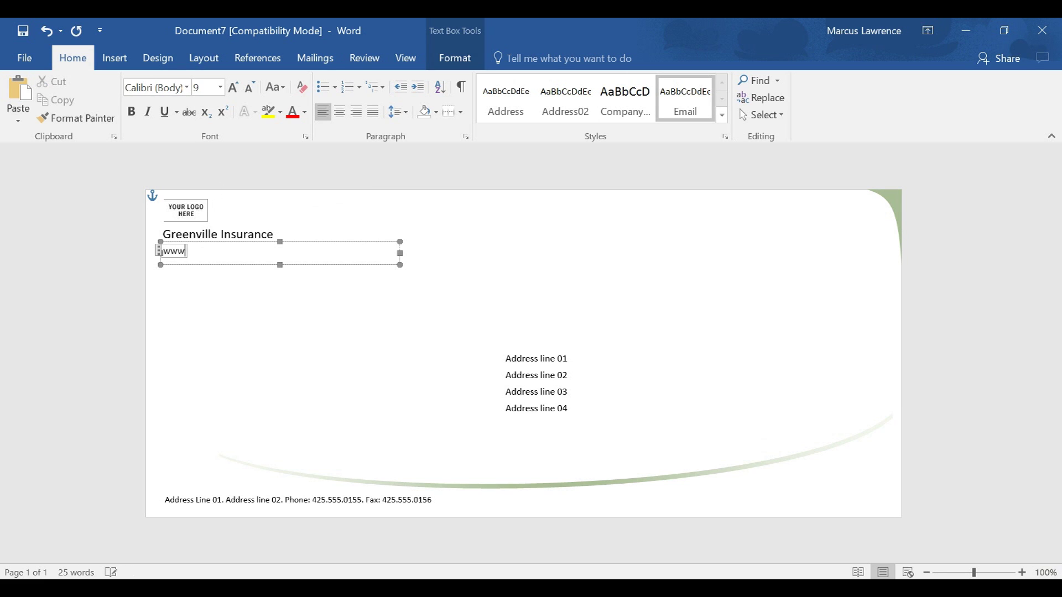
text(.greenvilleinsurance)
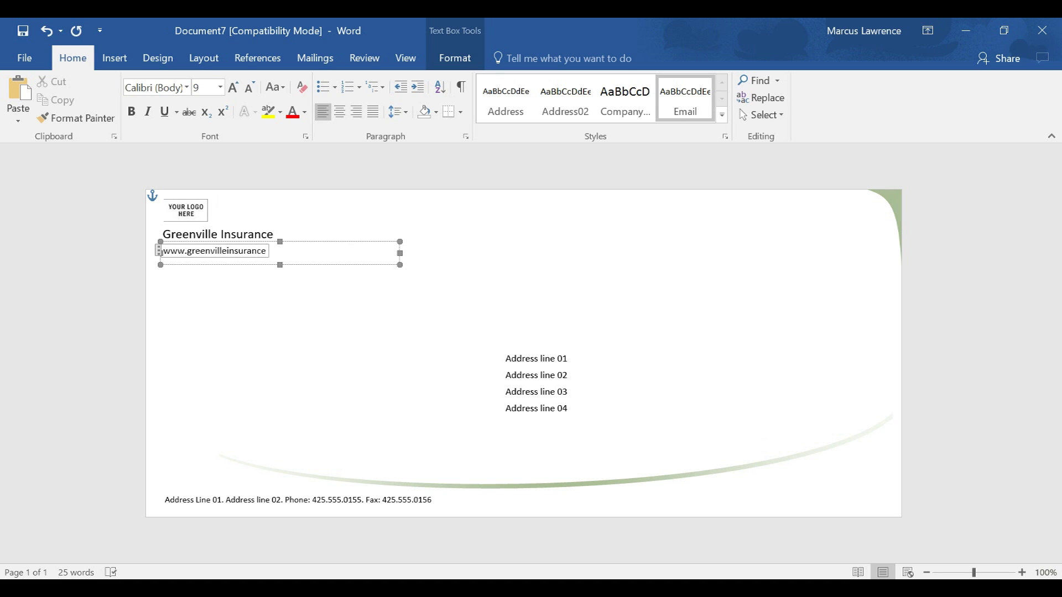
text(co.com)
- Replace the placeholder recipient lines with the family's name, street and city/state/ZIP
click(523, 346)
key(ctrl+a)
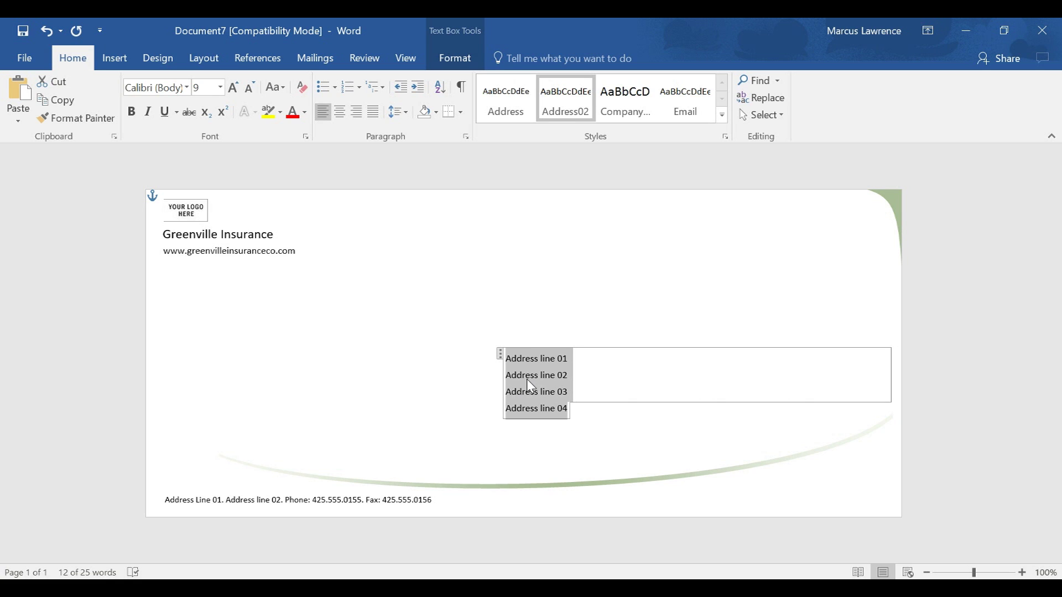
key(Delete)
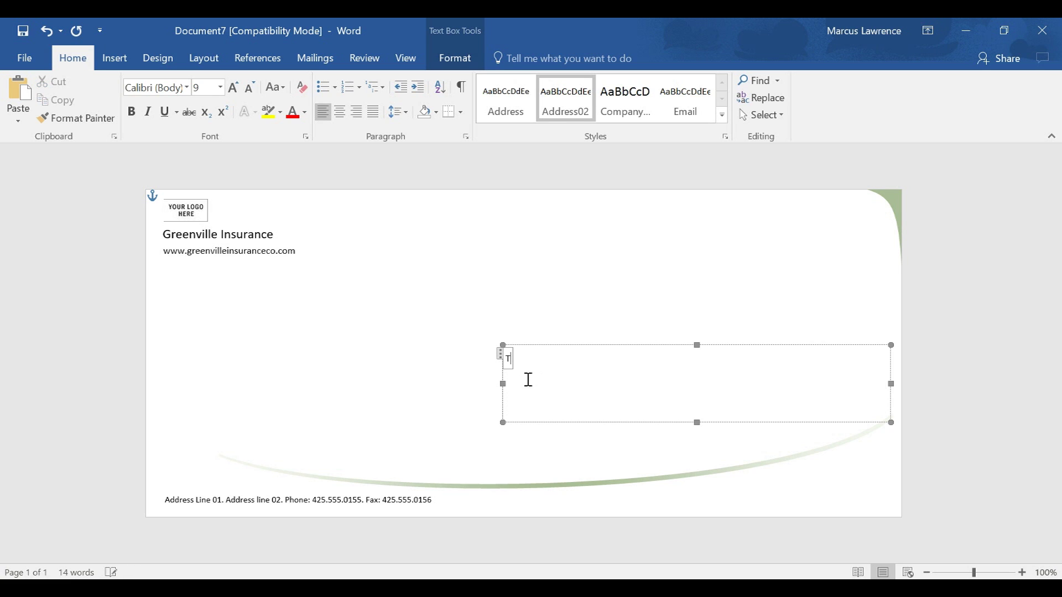
text(The Lawrence)
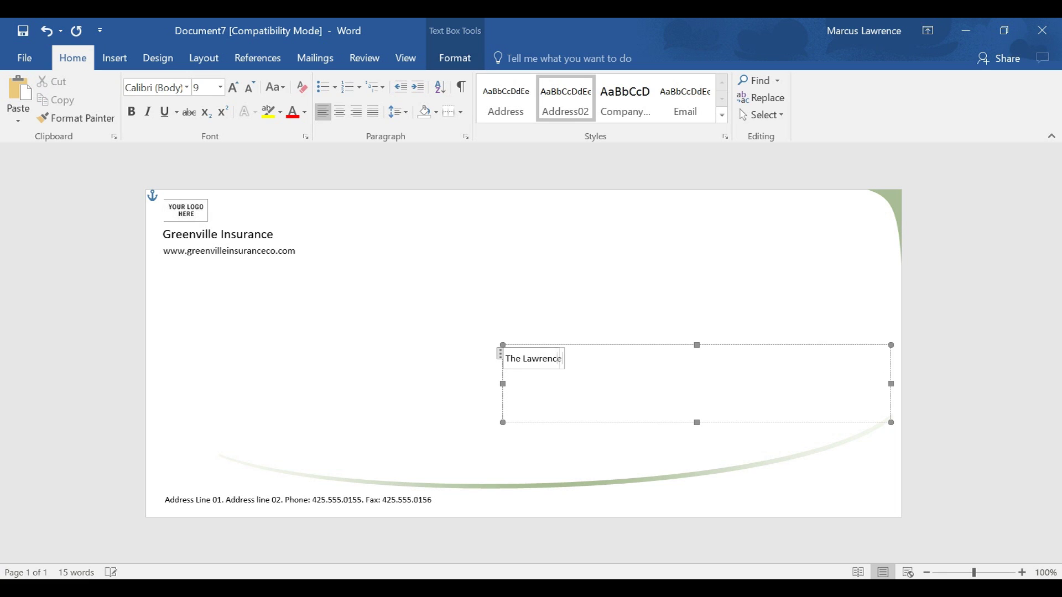
text( Family)
key(Return)
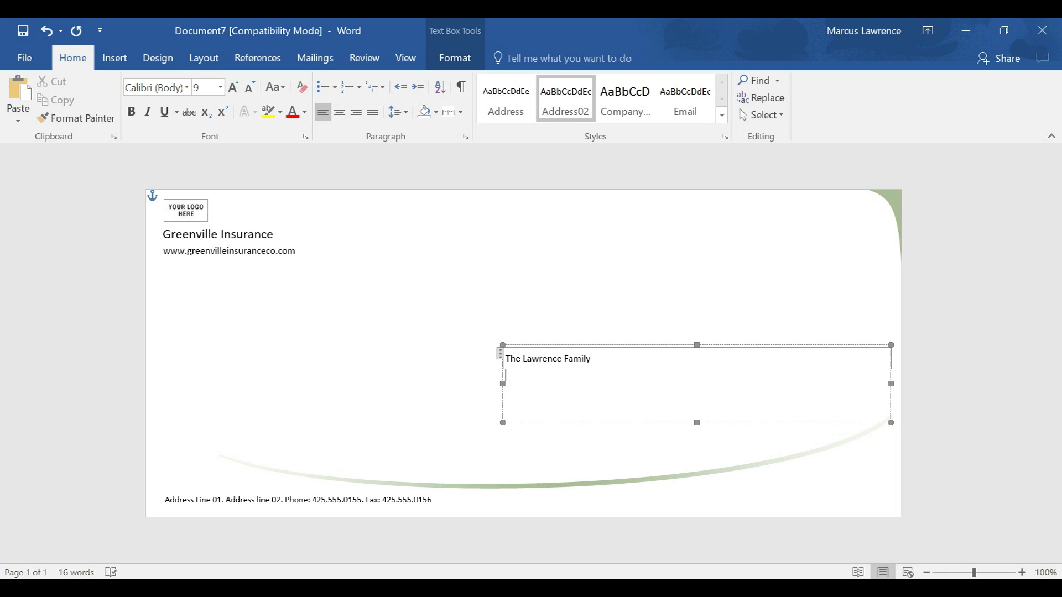
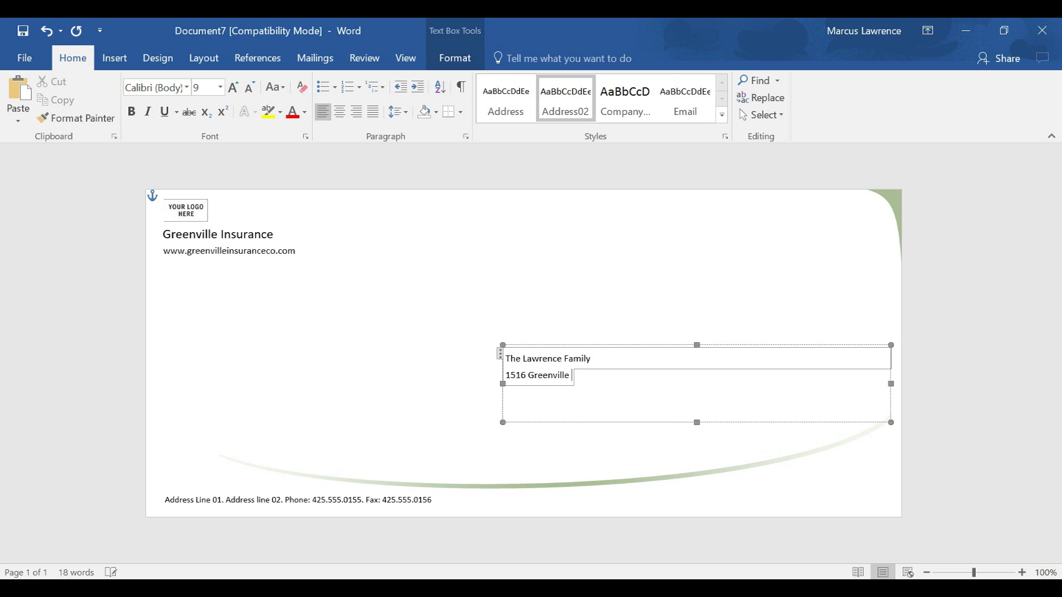
key(Return)
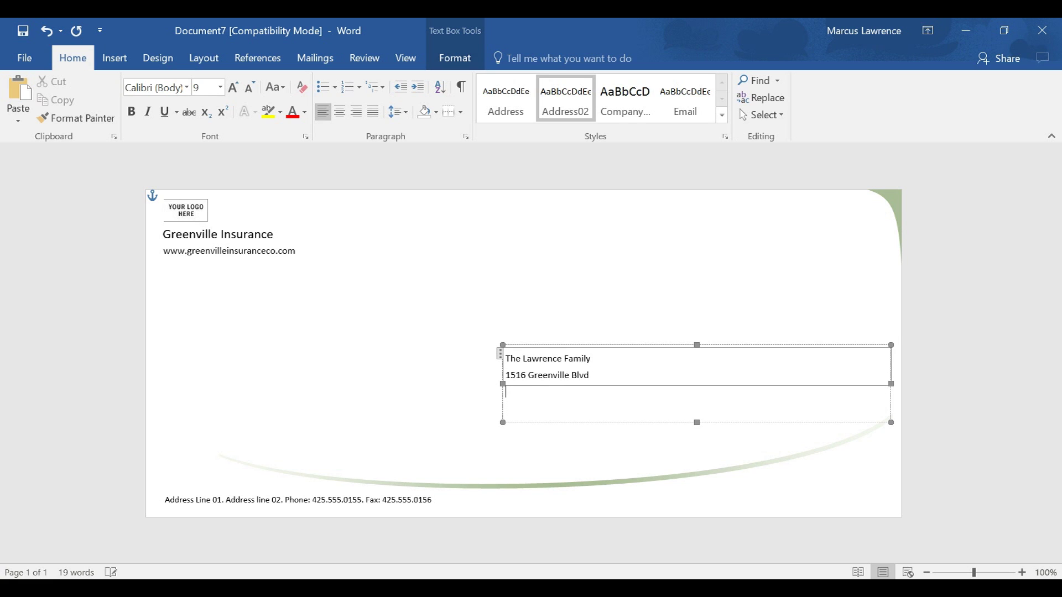
text(Greenvillle, NC 2)
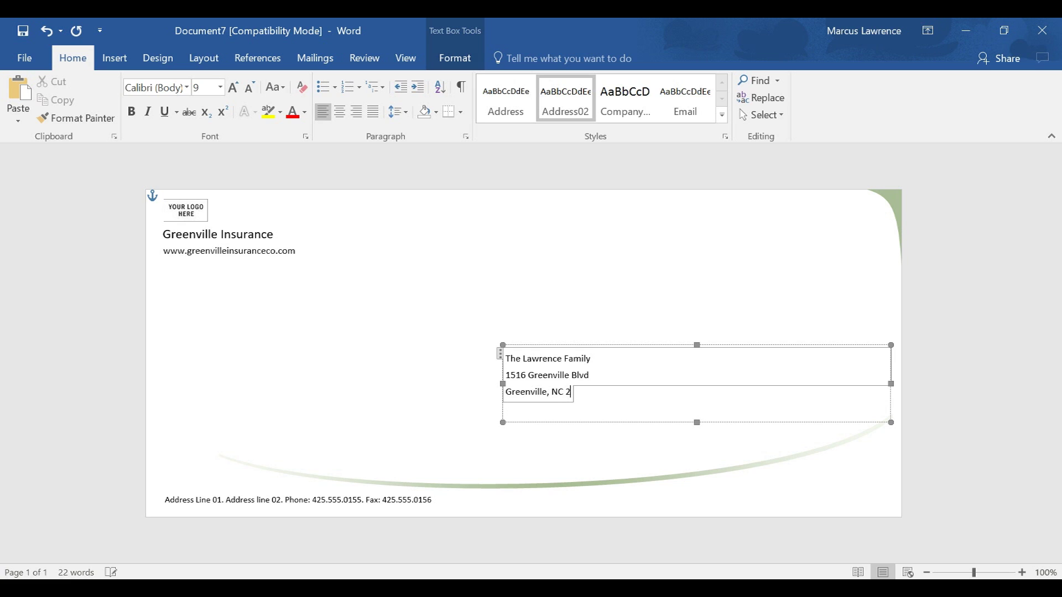
text(7858)
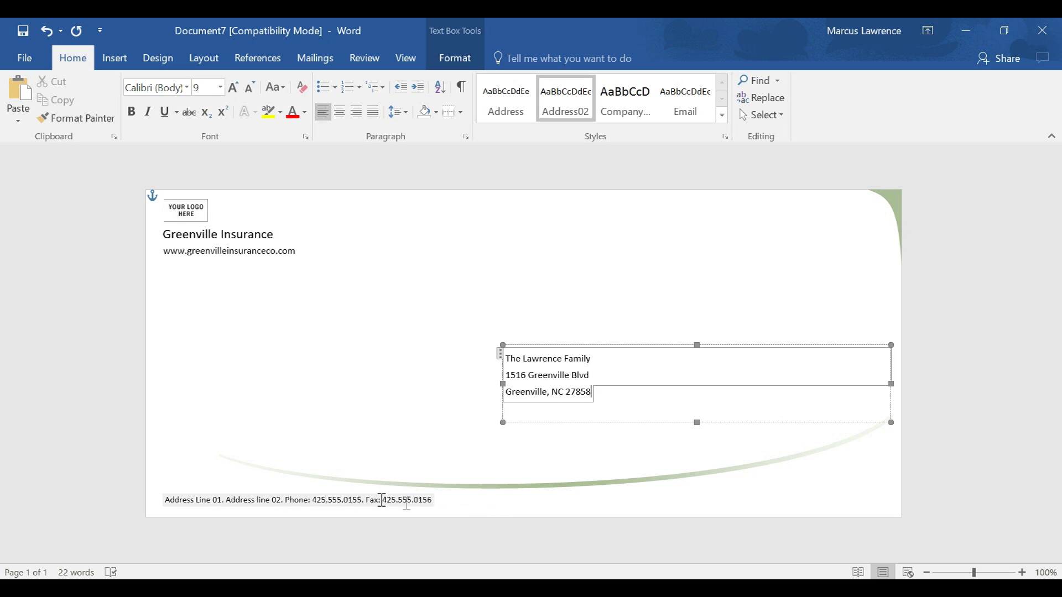
- Type the company's street address, suite, city, phone and fax into the footer line, fixing typos
click(196, 497)
text(1)
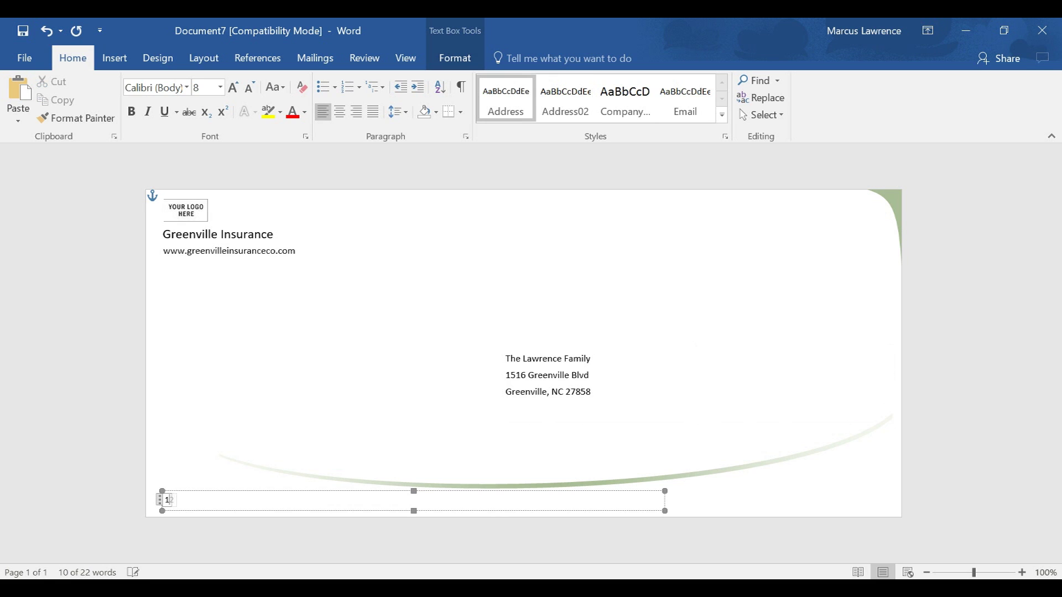
text(233 Main)
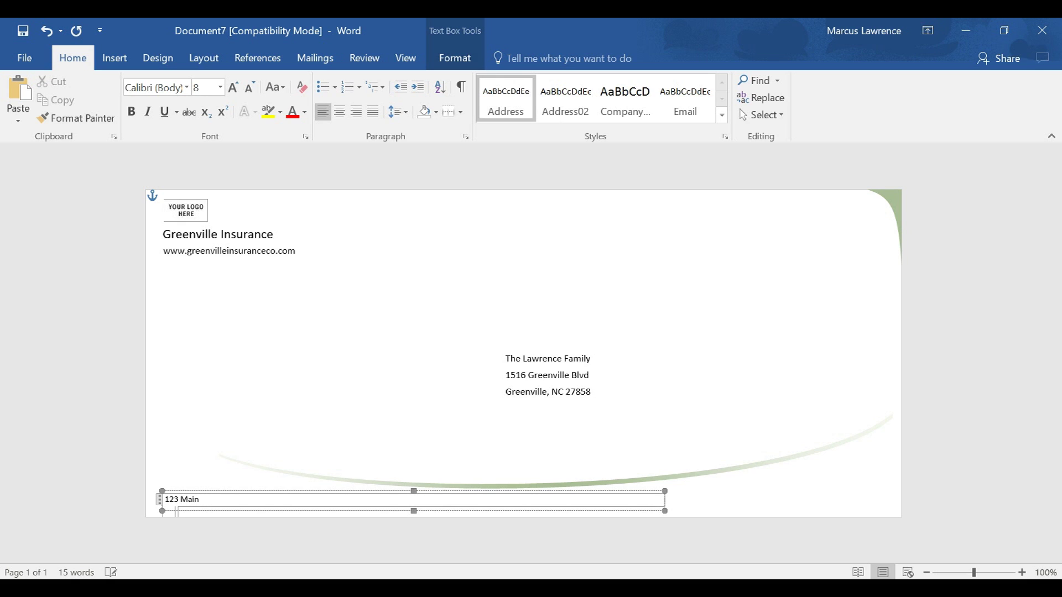
key(BackSpace)
text(S)
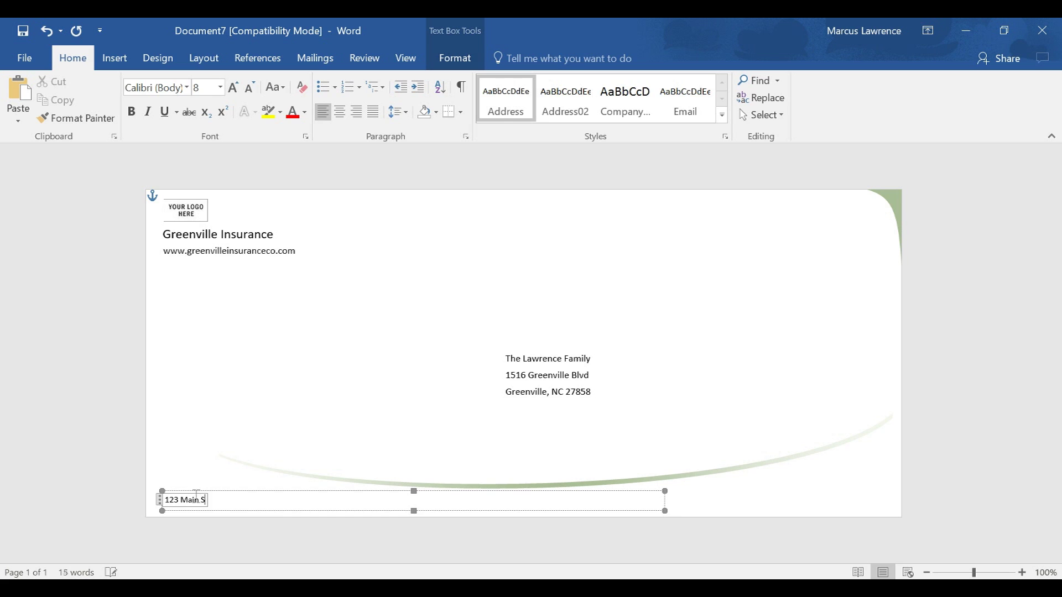
text(treet, Suite 32, Gr)
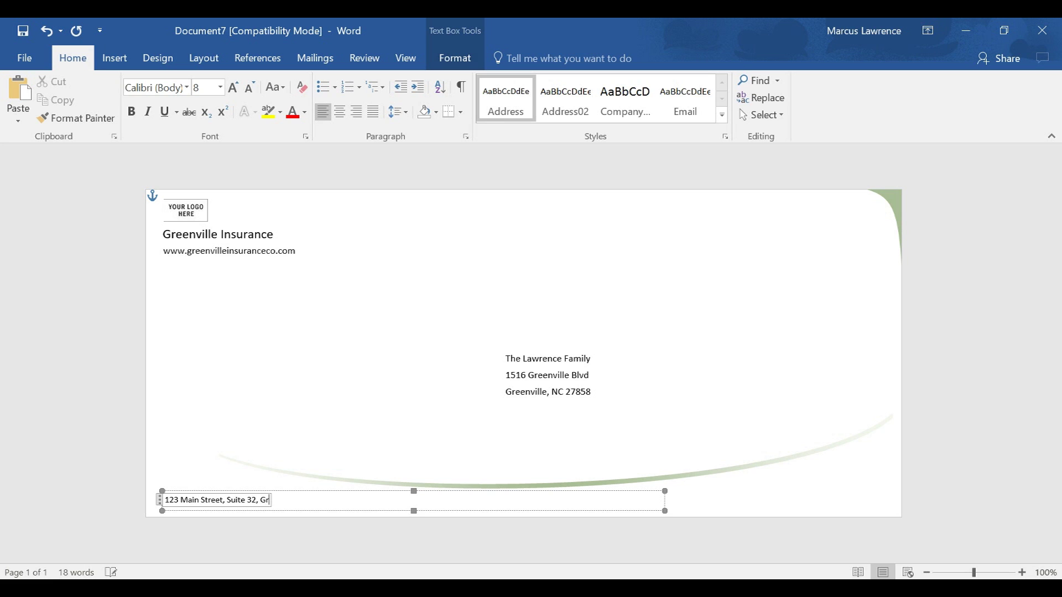
text(eenville, NC 27858)
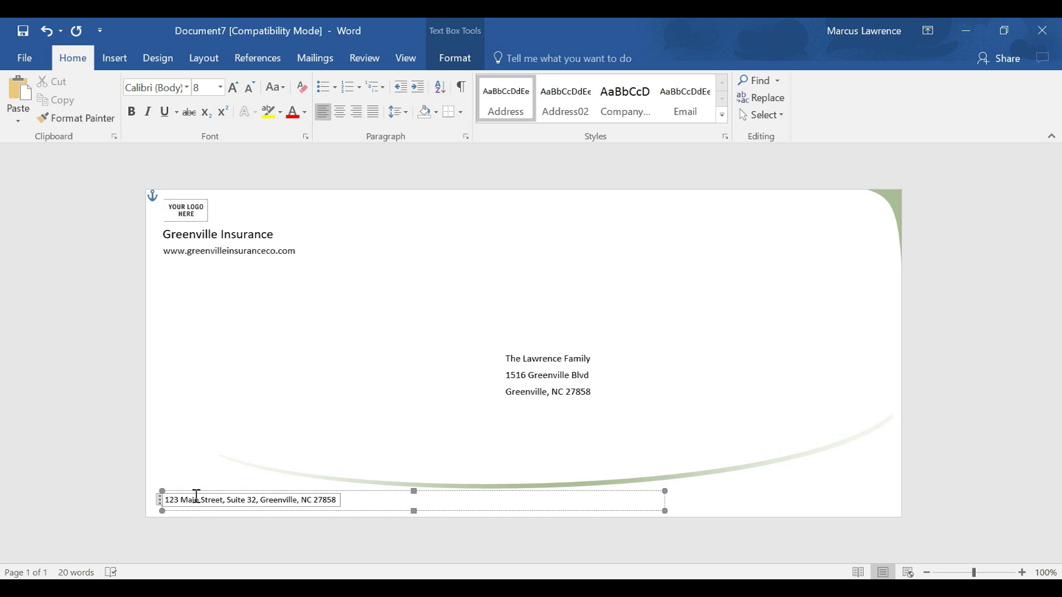
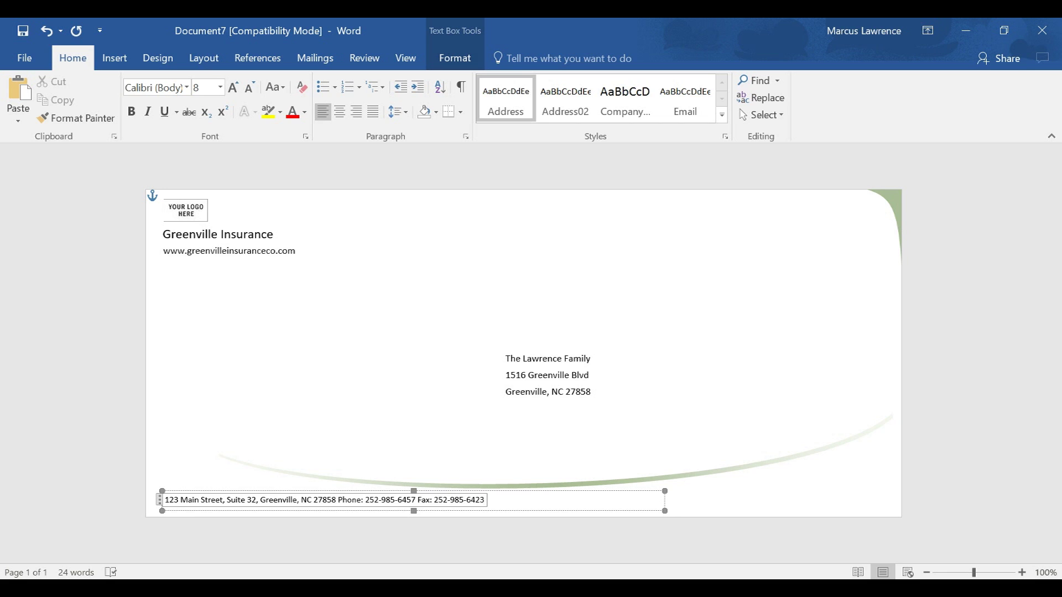
click(343, 333)
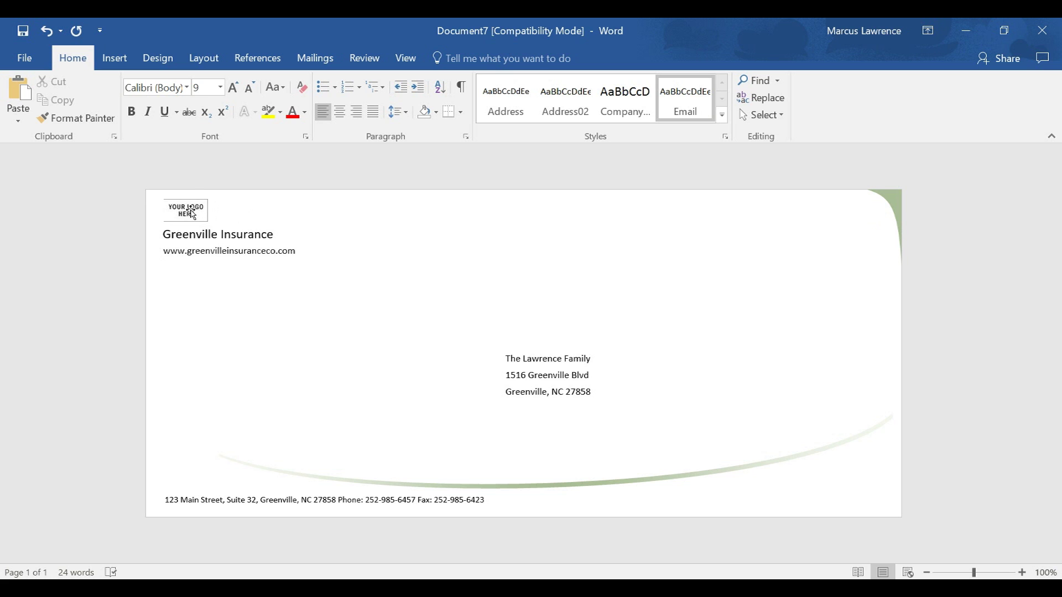
- Replace the YOUR LOGO HERE placeholder with the Publication1 logo image and enlarge it
click(190, 210)
click(190, 211)
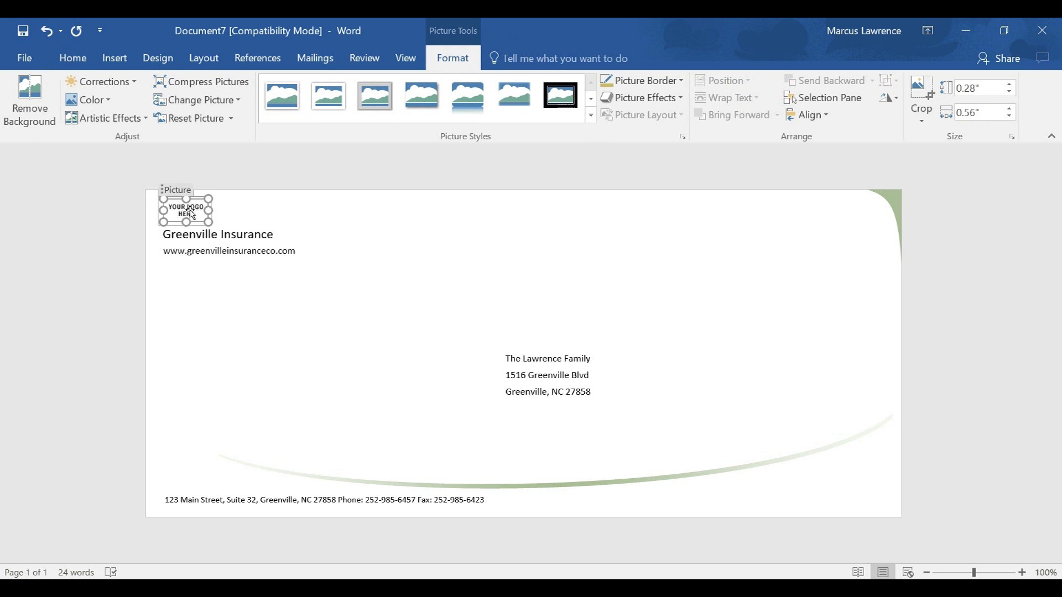
click(187, 99)
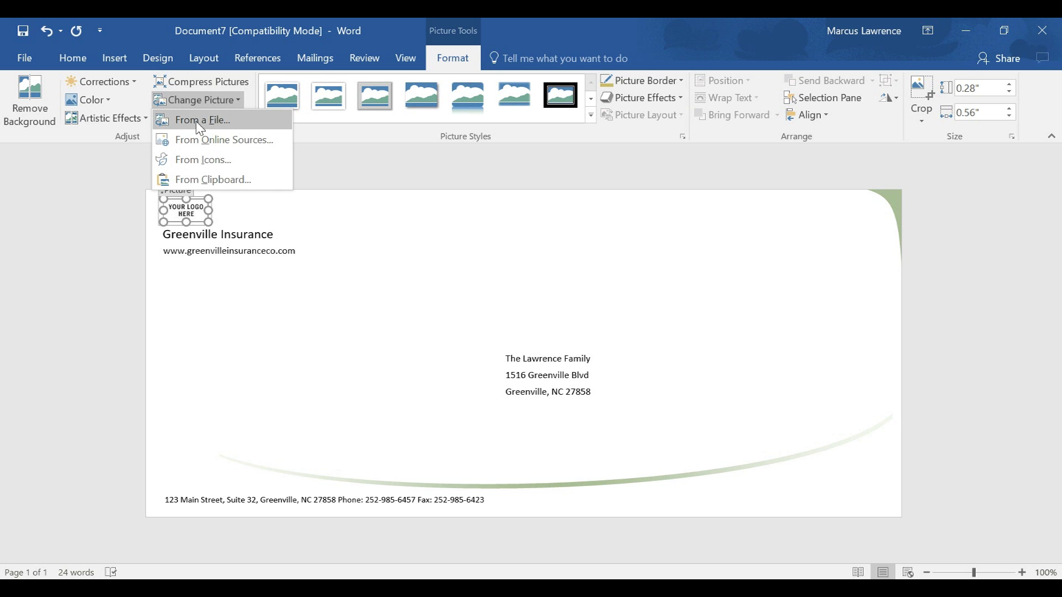
click(196, 122)
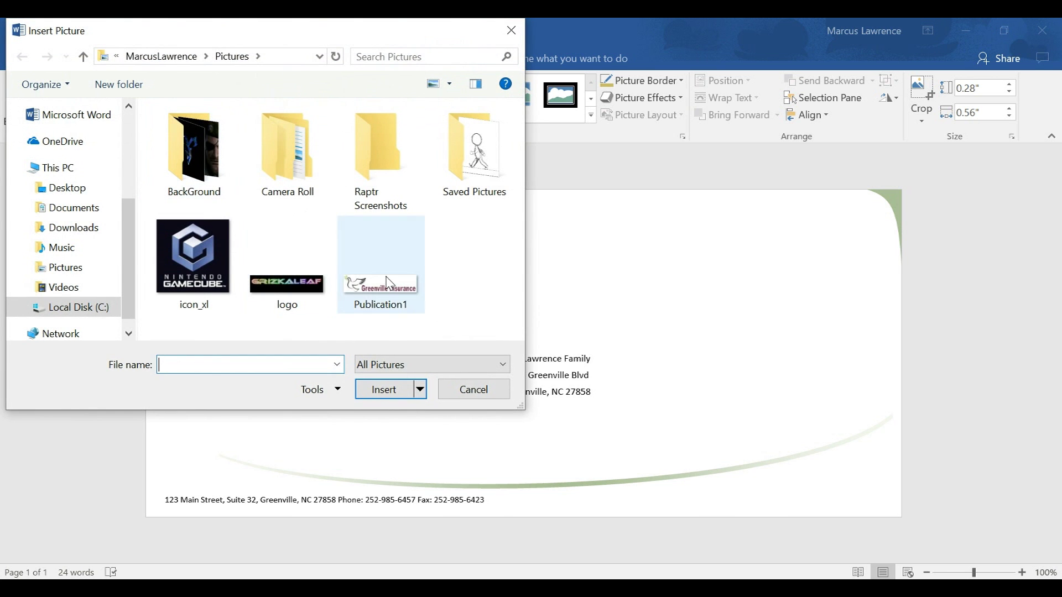
click(389, 283)
click(394, 390)
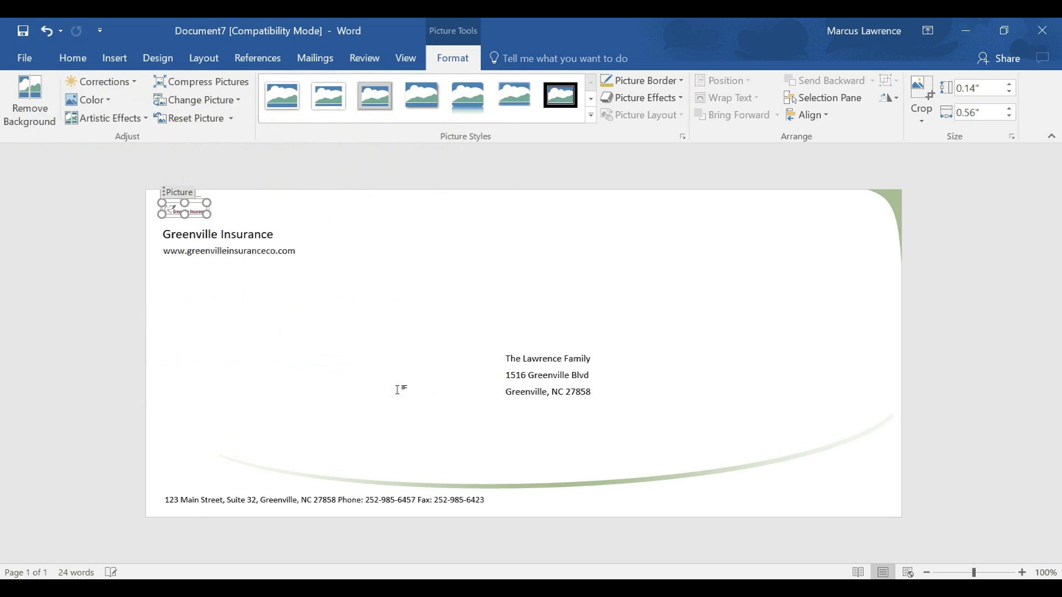
mouse_move(207, 214)
mouse_down()
mouse_move(236, 226)
mouse_move(222, 224)
mouse_up()
click(351, 233)
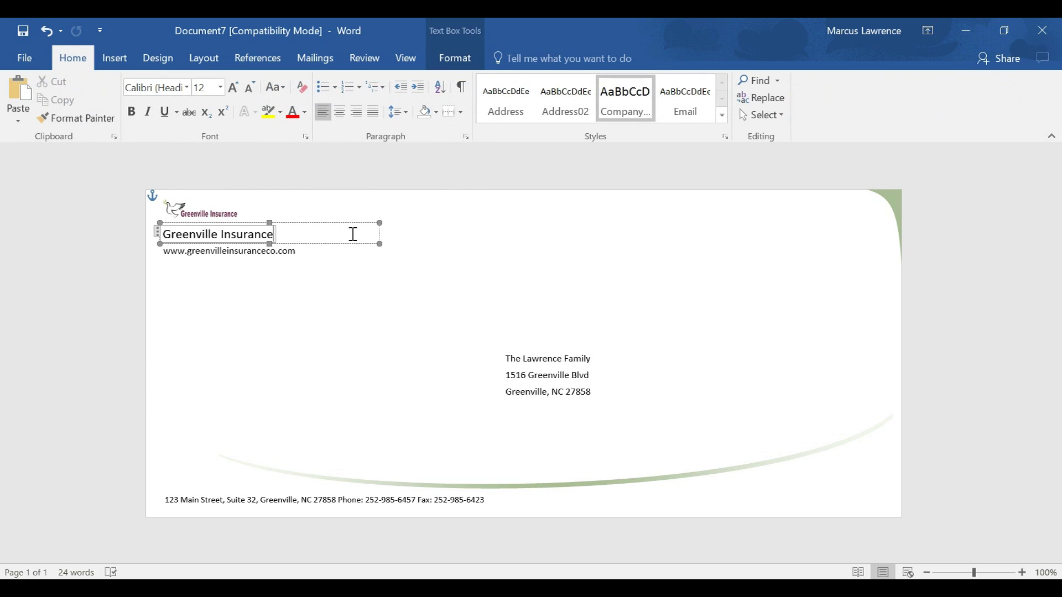
click(323, 330)
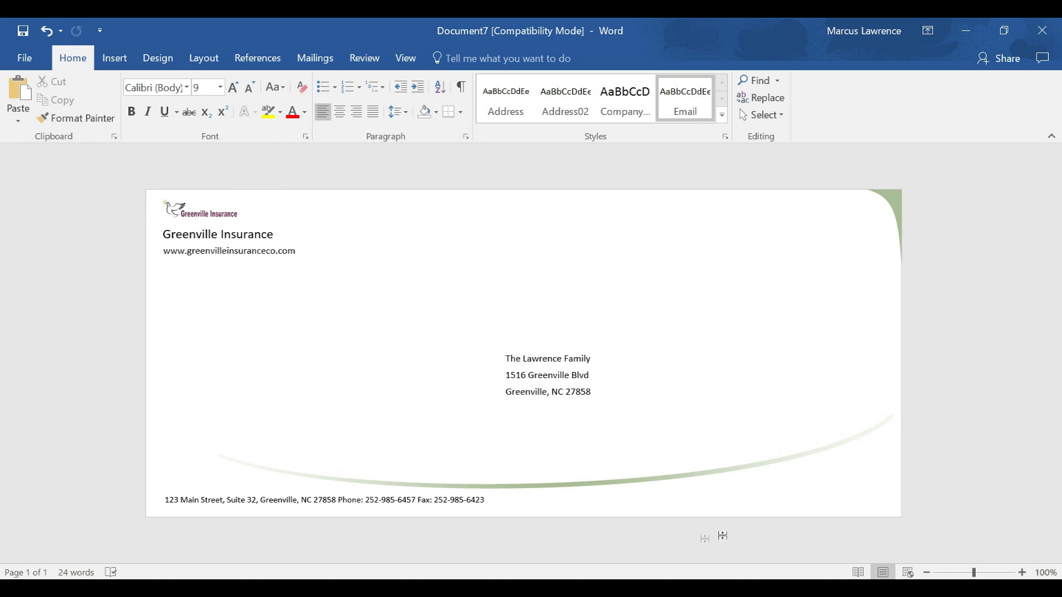
- Fill the top-right corner shape with dark purple
click(894, 202)
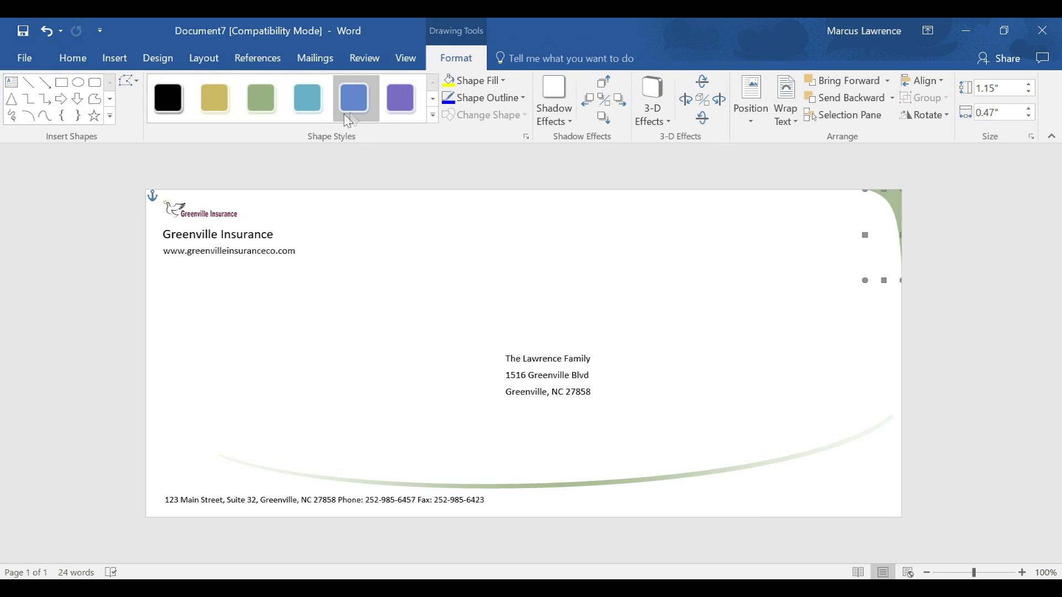
click(502, 80)
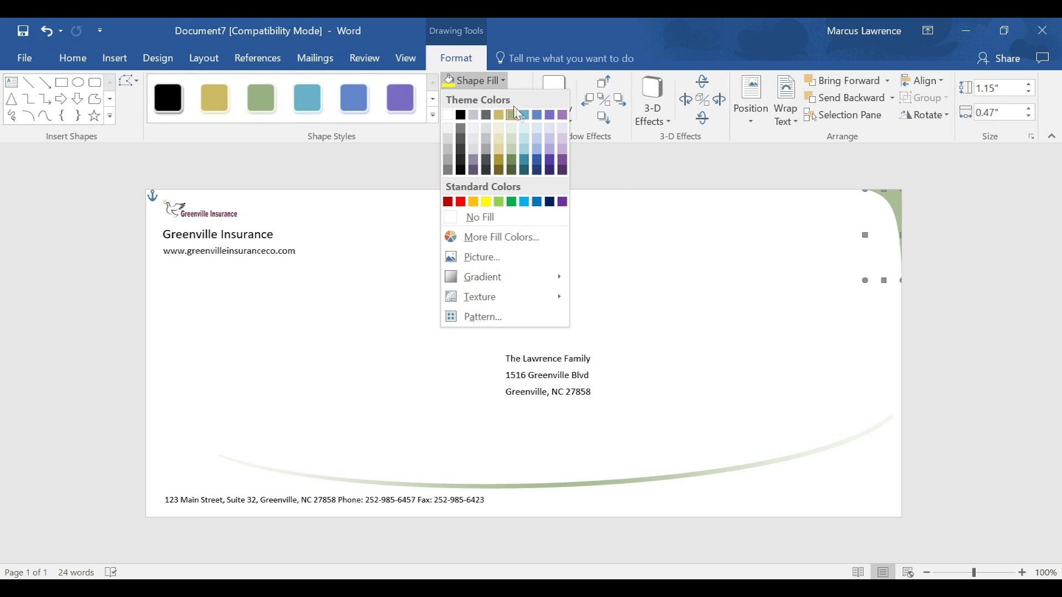
click(562, 164)
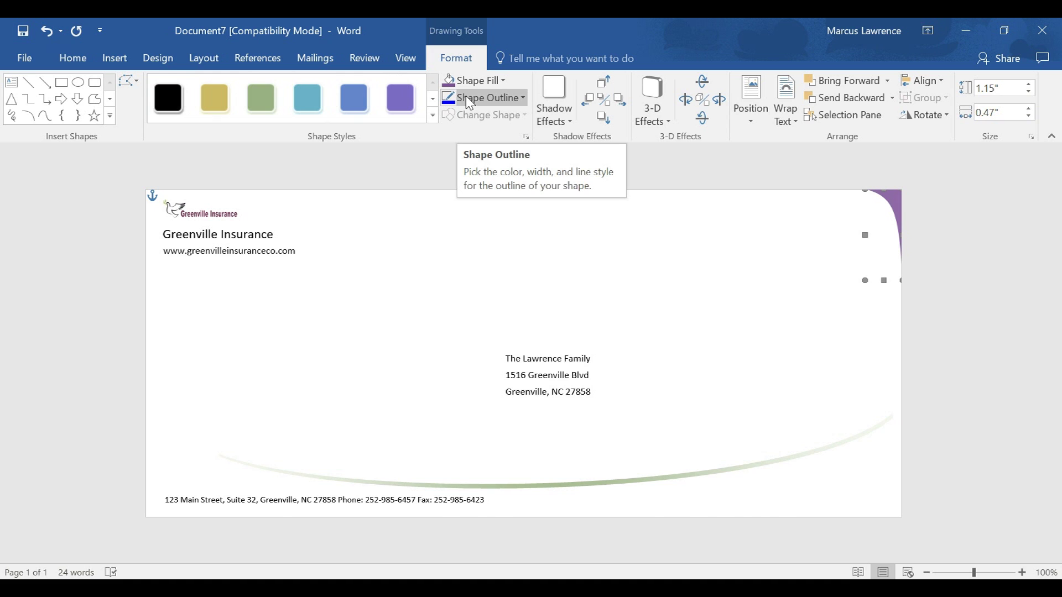
- Apply the same purple fill to the sweeping curve at the bottom
click(647, 479)
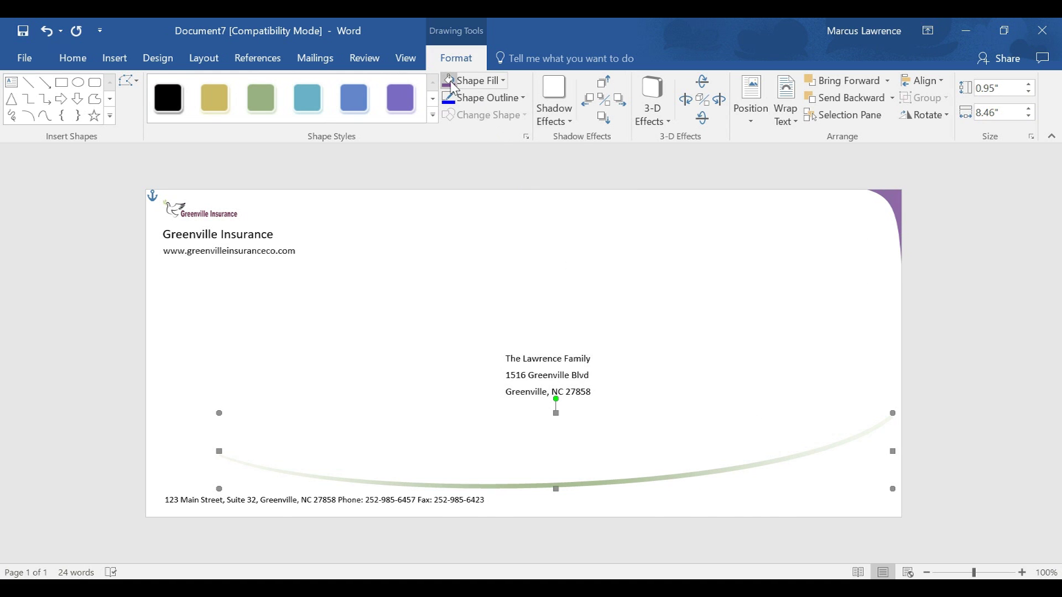
click(471, 80)
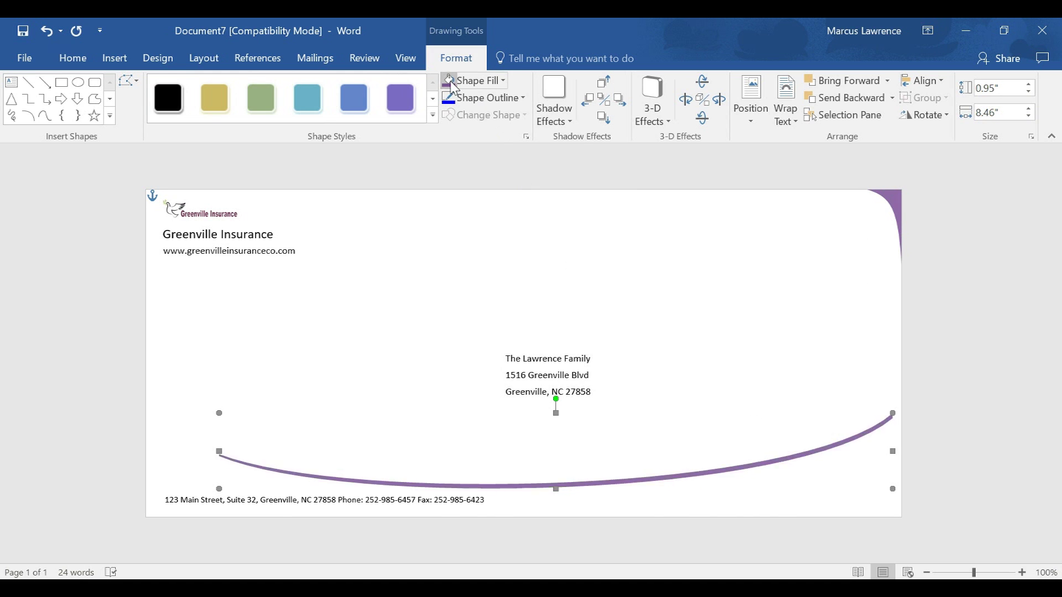
click(676, 496)
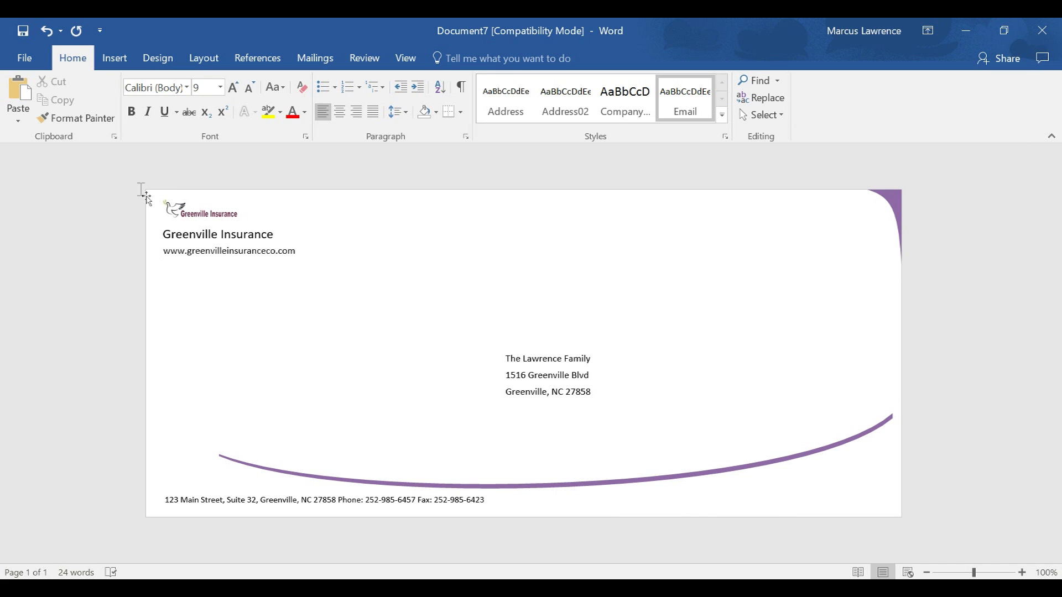
- Show the File > Print preview of the purple-accented Greenville Insurance envelope
click(26, 57)
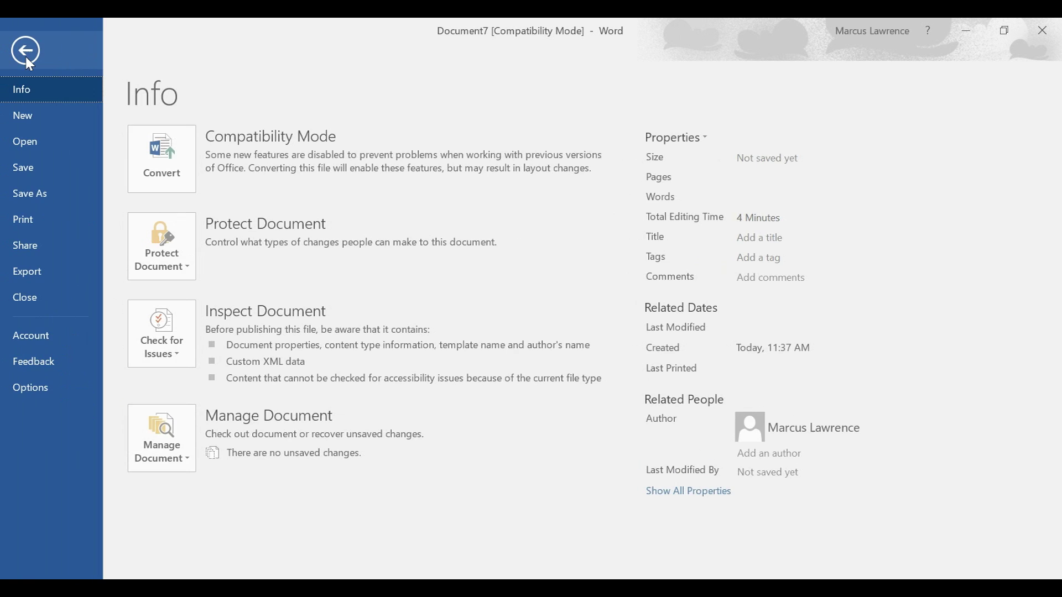
click(29, 220)
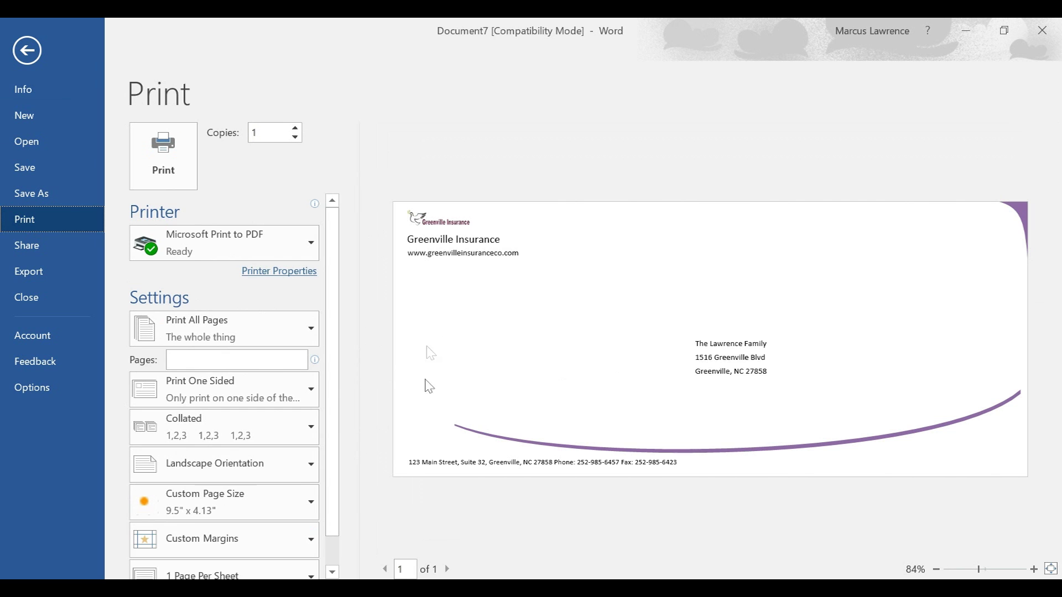